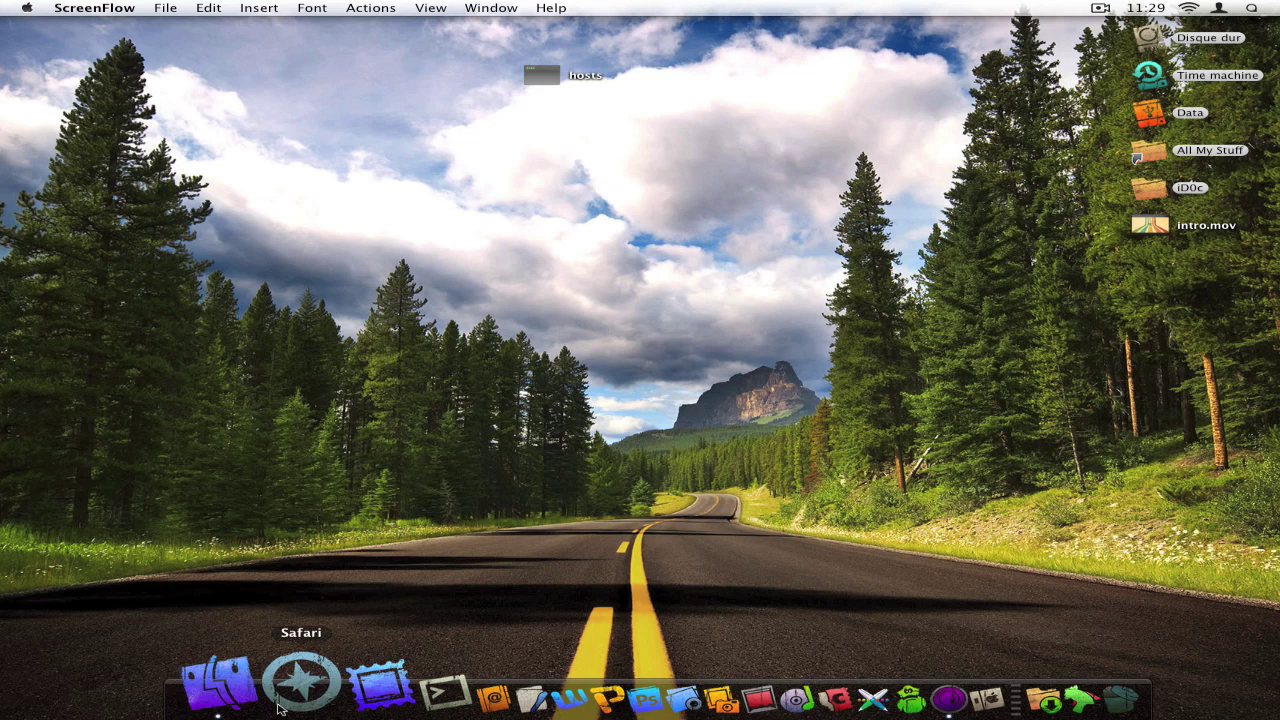
Step: Launch Safari, go to YouTube via its bookmark, and open the subscribed video 'I MARRIED MY SISTER!'
left_click(280, 708)
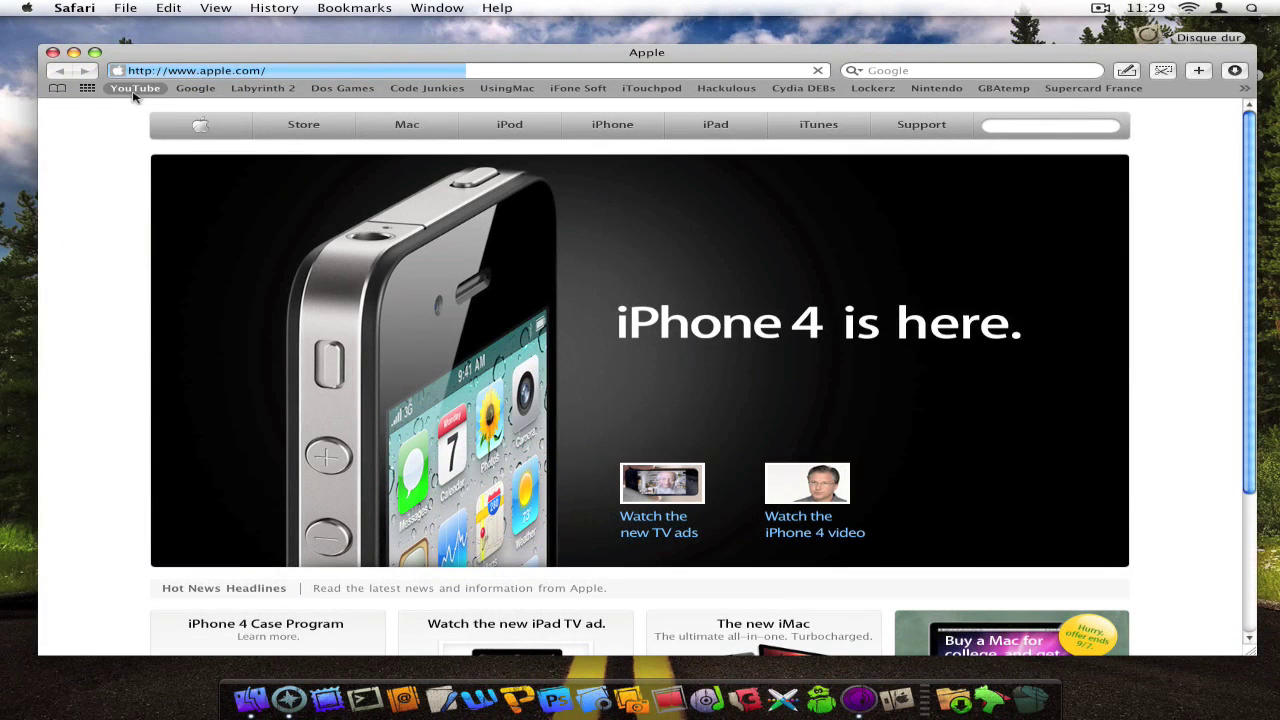
left_click(134, 90)
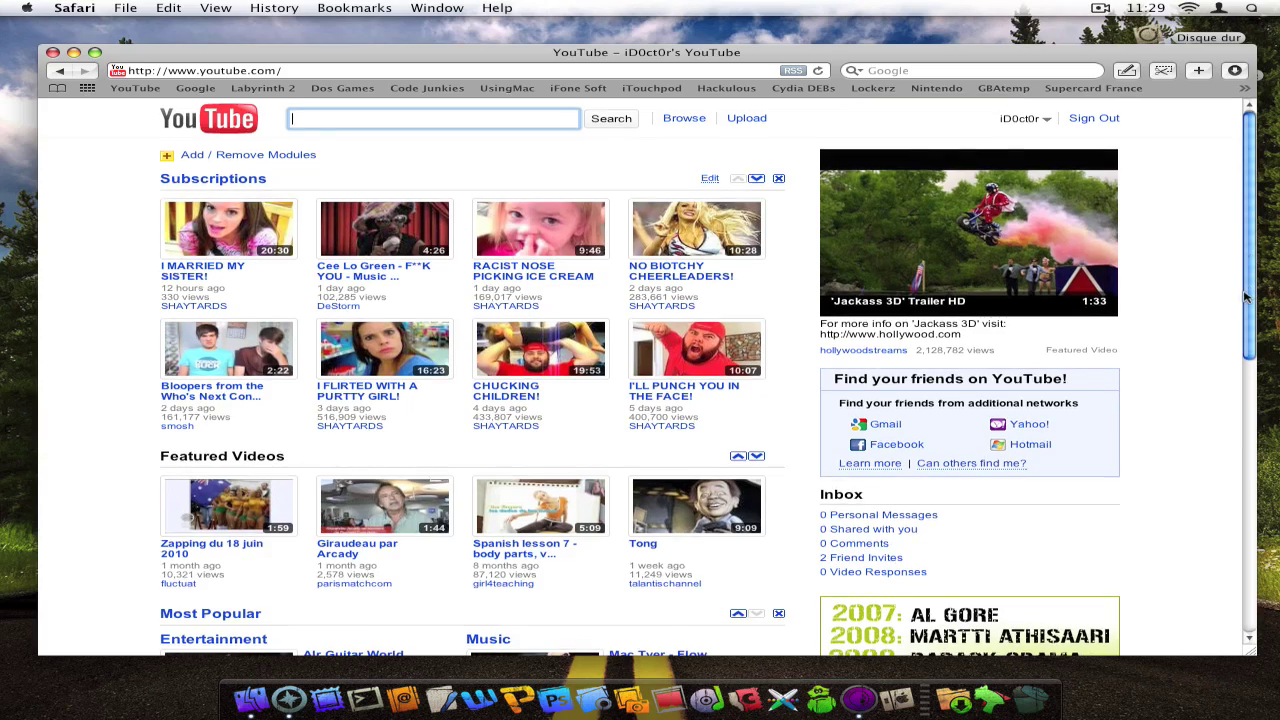
scroll(1246, 296, "down", 5)
scroll(1246, 296, "down", 5)
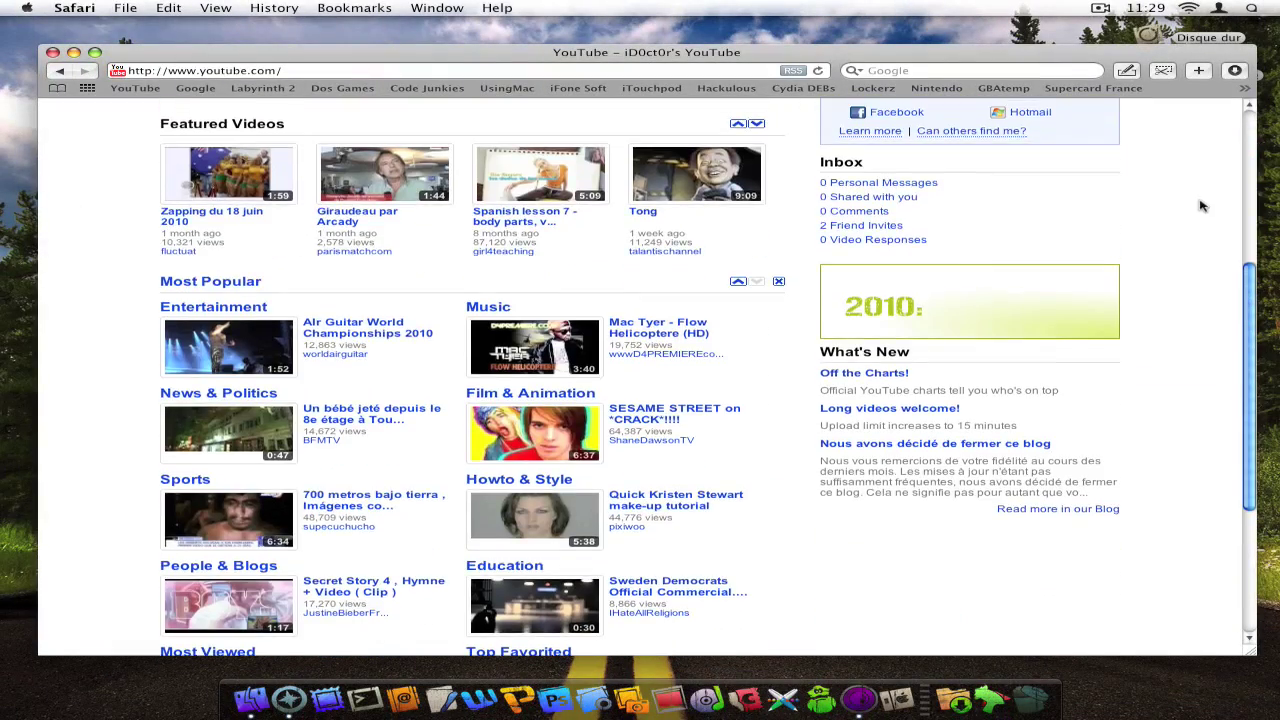
scroll(1200, 200, "up", 10)
left_click(243, 239)
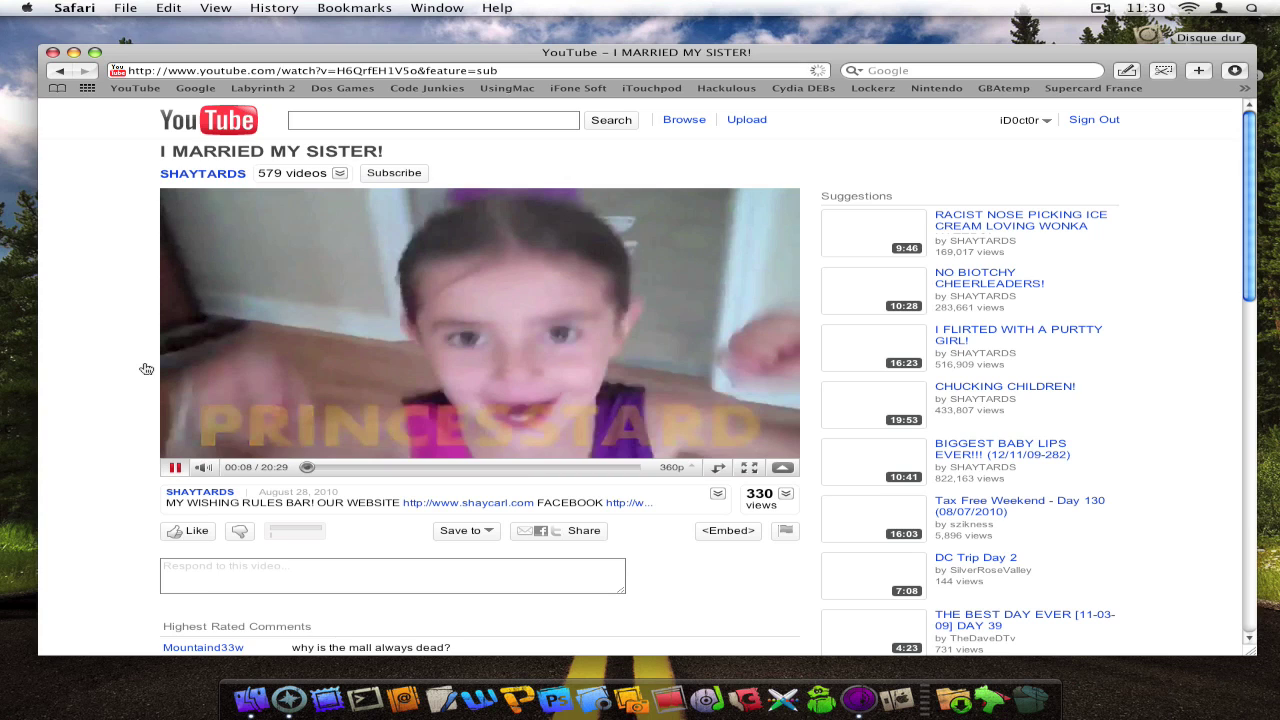
Step: Pause 'I MARRIED MY SISTER!' at ten seconds with the DMA 2010 banner ad visible
left_click(215, 352)
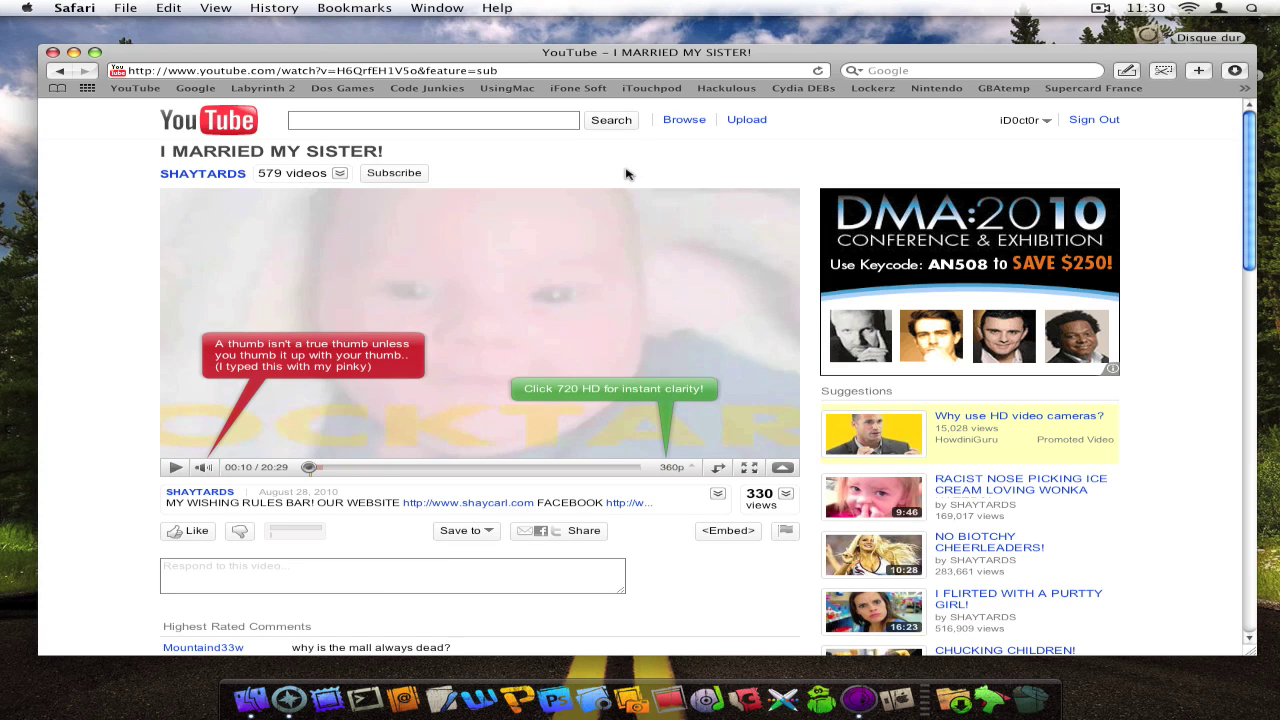
Step: Hide Safari and bring Finder to the front over the desktop
key("super+h")
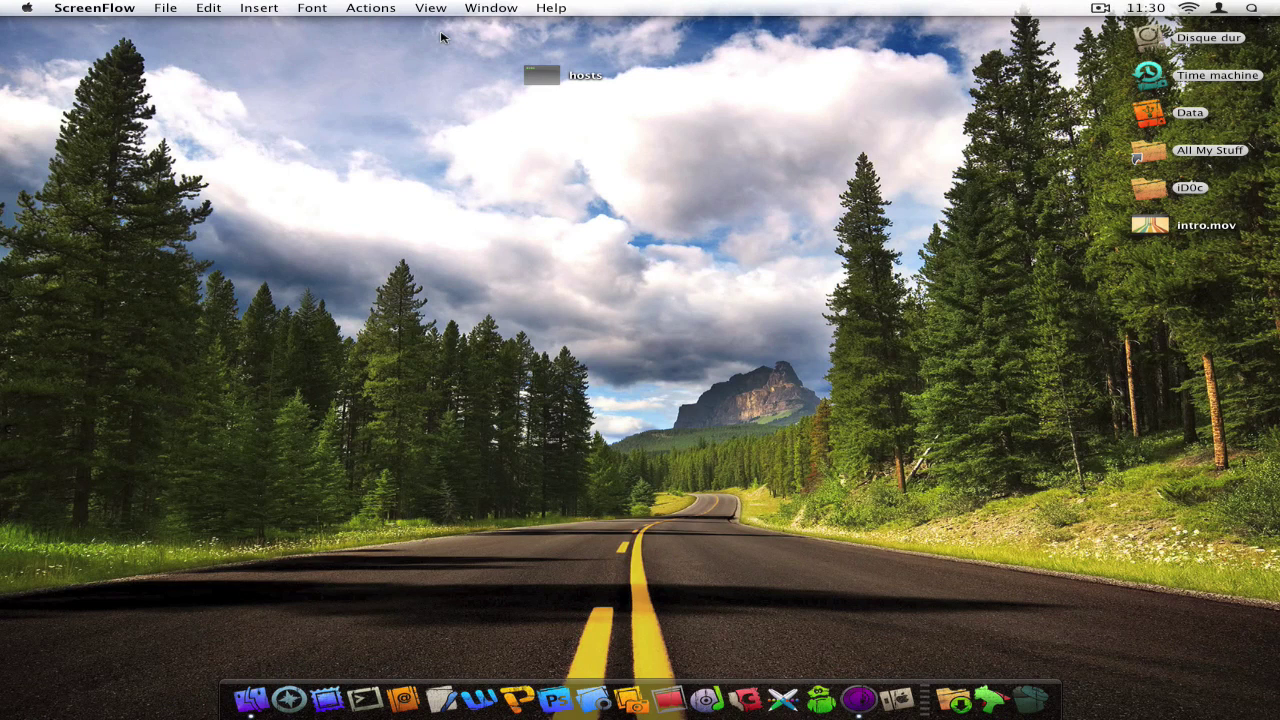
left_click_drag(441, 37, 563, 80)
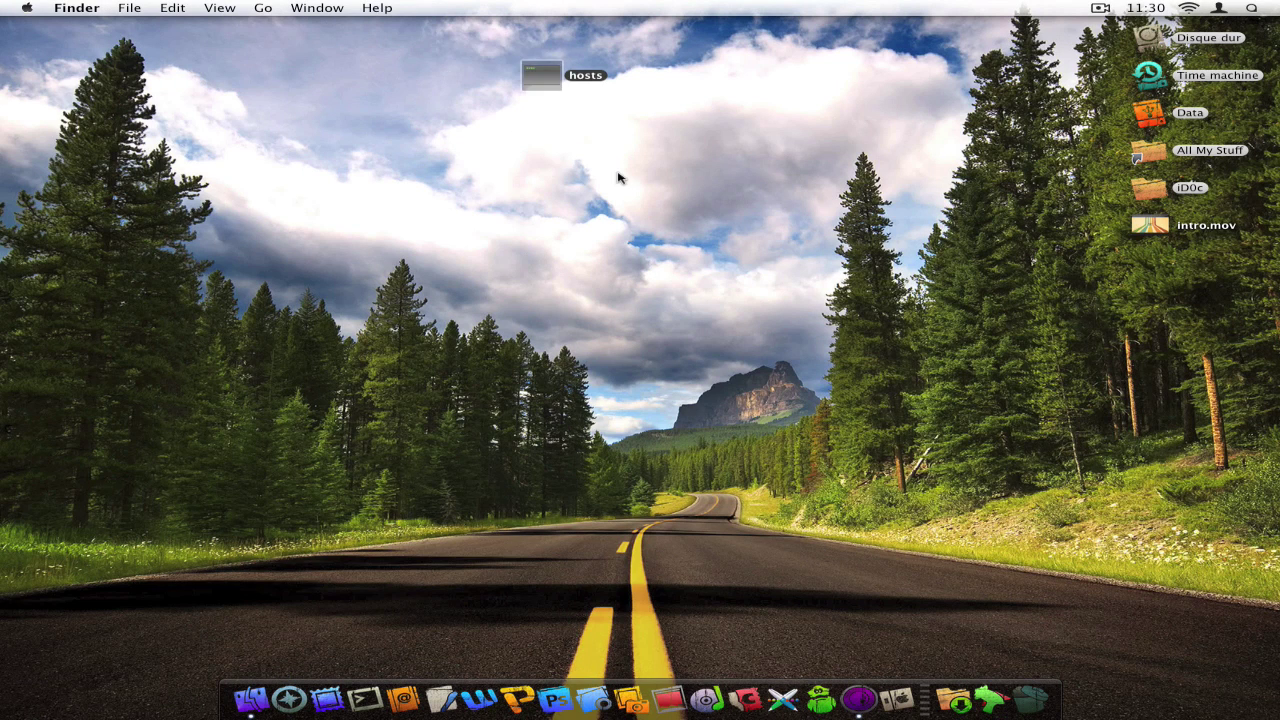
left_click_drag(482, 60, 633, 114)
left_click(633, 114)
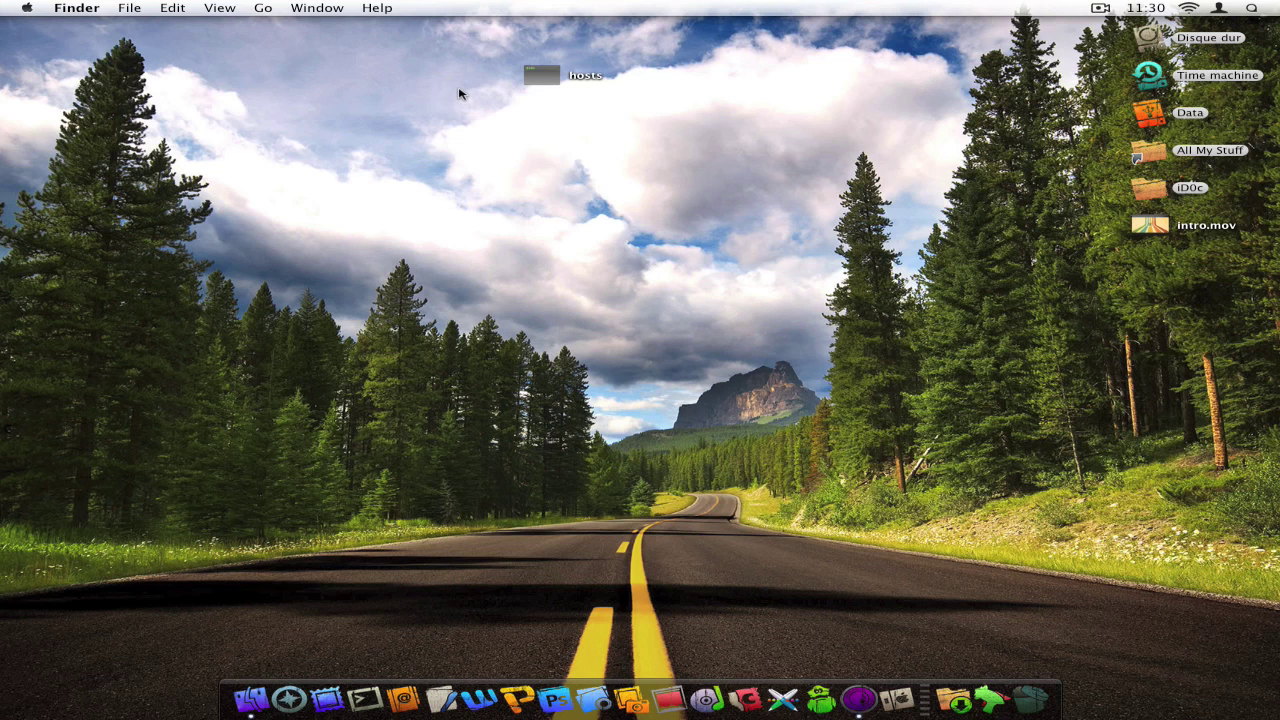
left_click(72, 7)
Step: Use Go to Folder to open the /etc folder in Finder
key("super+shift+g")
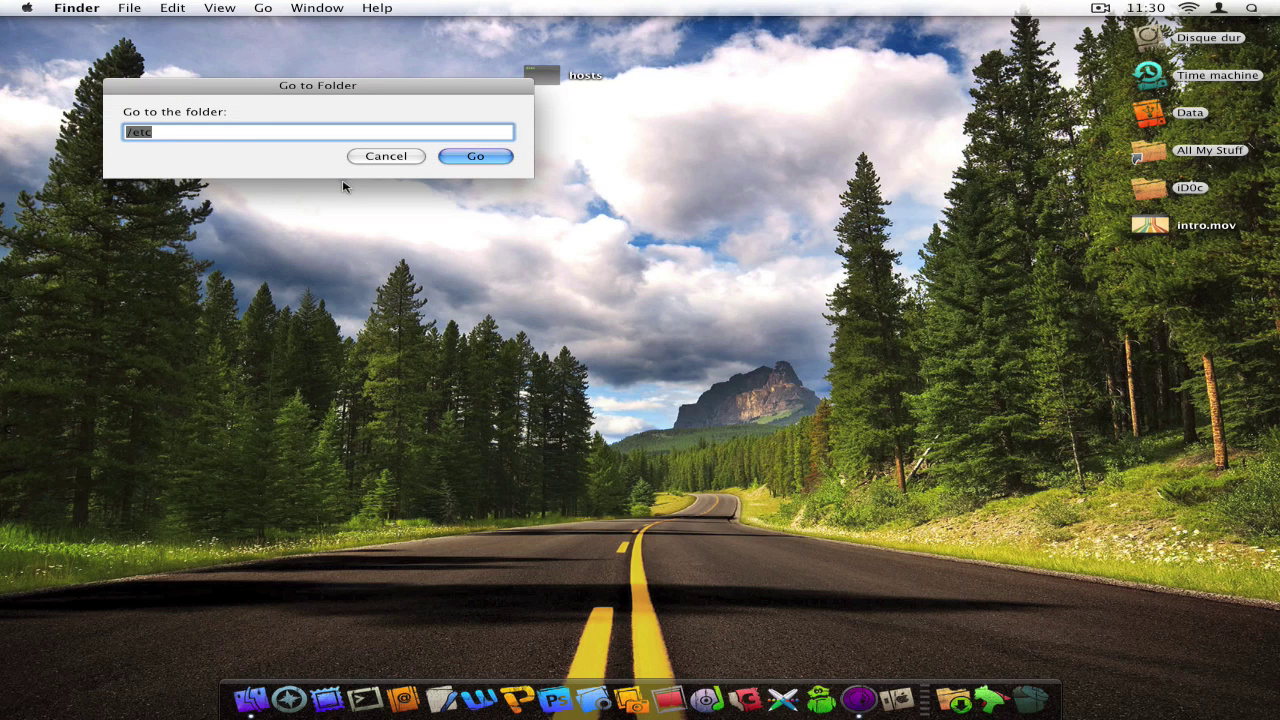
type("/")
type("etc")
key("BackSpace")
type("c")
key("Return")
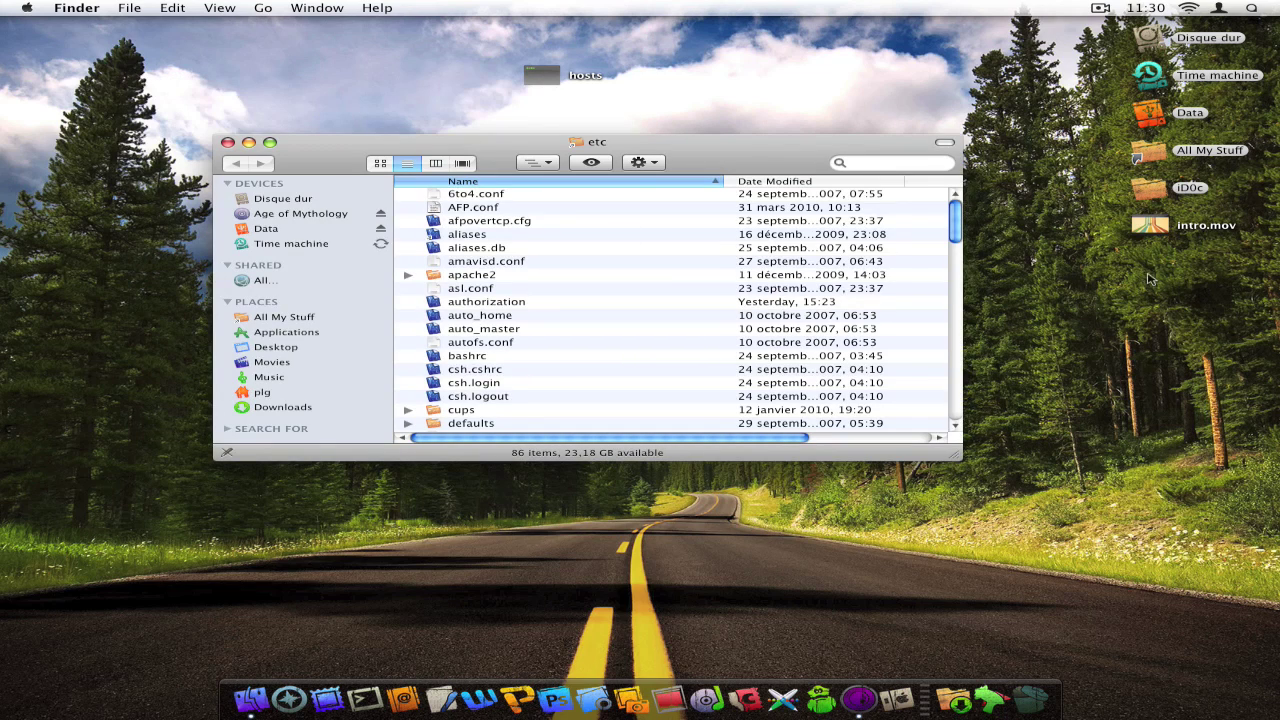
left_click_drag(703, 158, 710, 157)
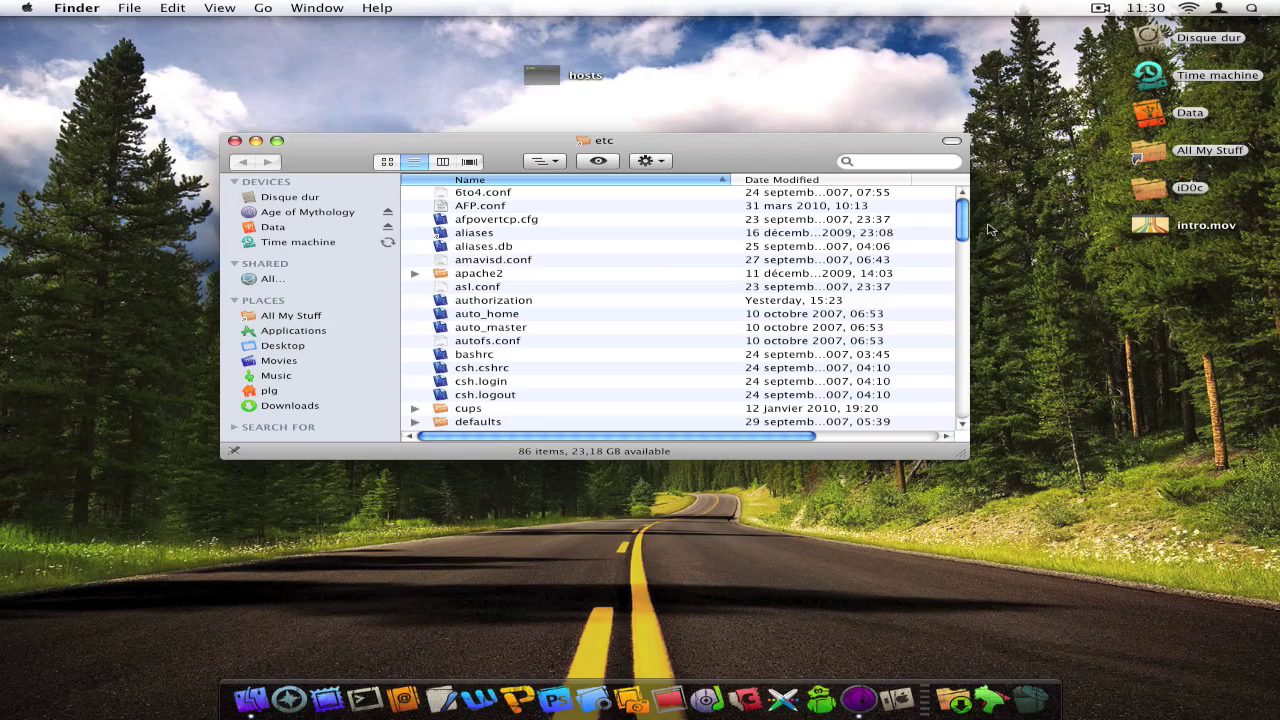
Step: Scroll down the /etc listing and select the hosts file
scroll(953, 253, "down", 1)
scroll(953, 253, "down", 3)
scroll(953, 253, "down", 3)
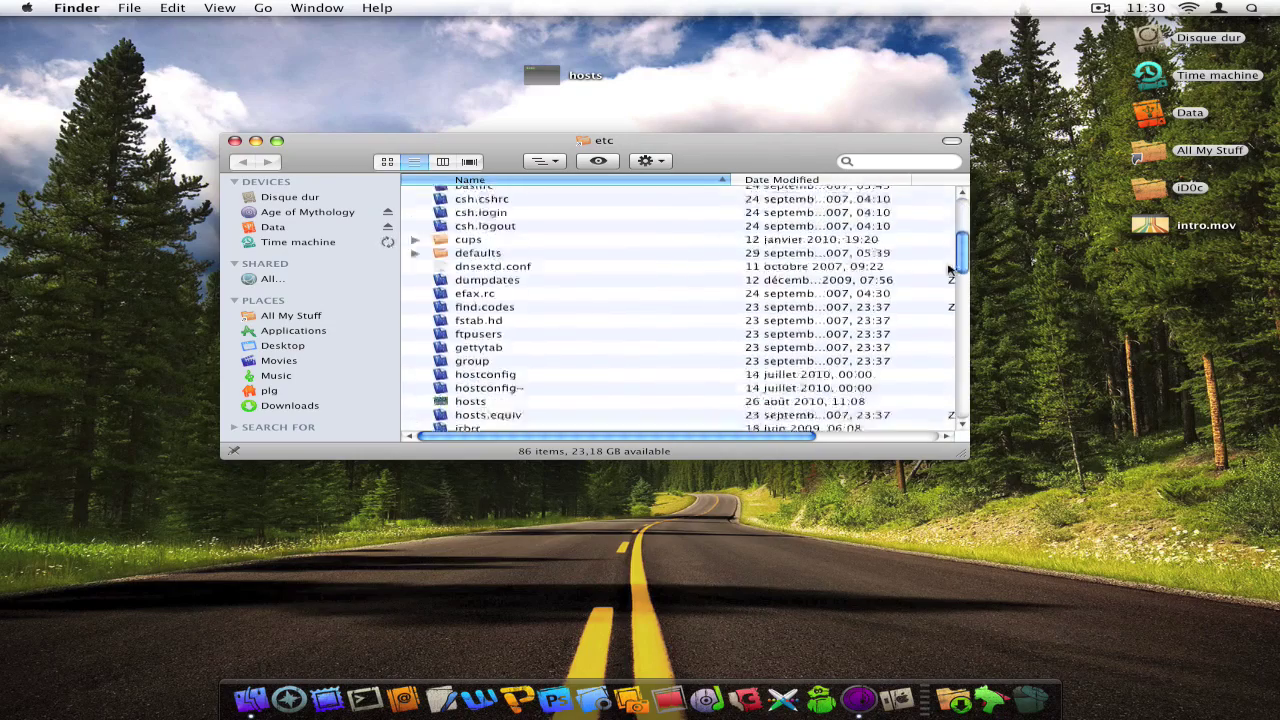
scroll(945, 280, "down", 3)
scroll(945, 285, "down", 3)
scroll(938, 305, "down", 2)
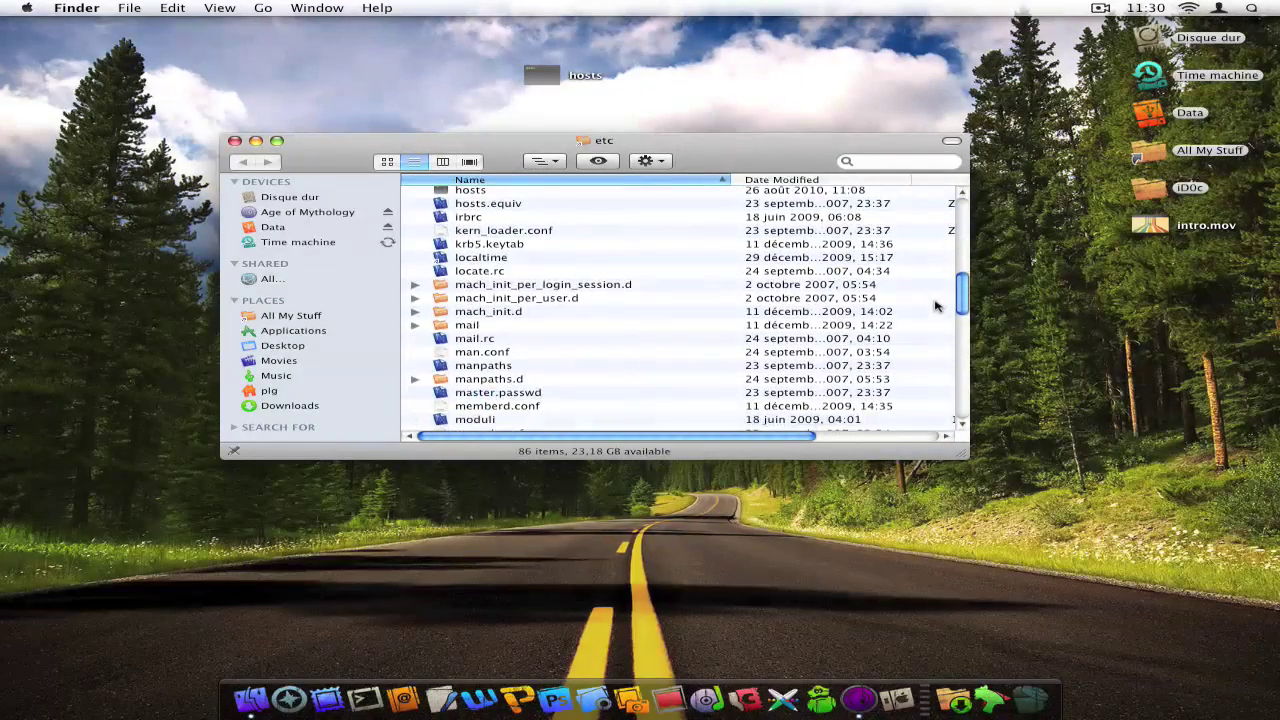
scroll(938, 305, "down", 1)
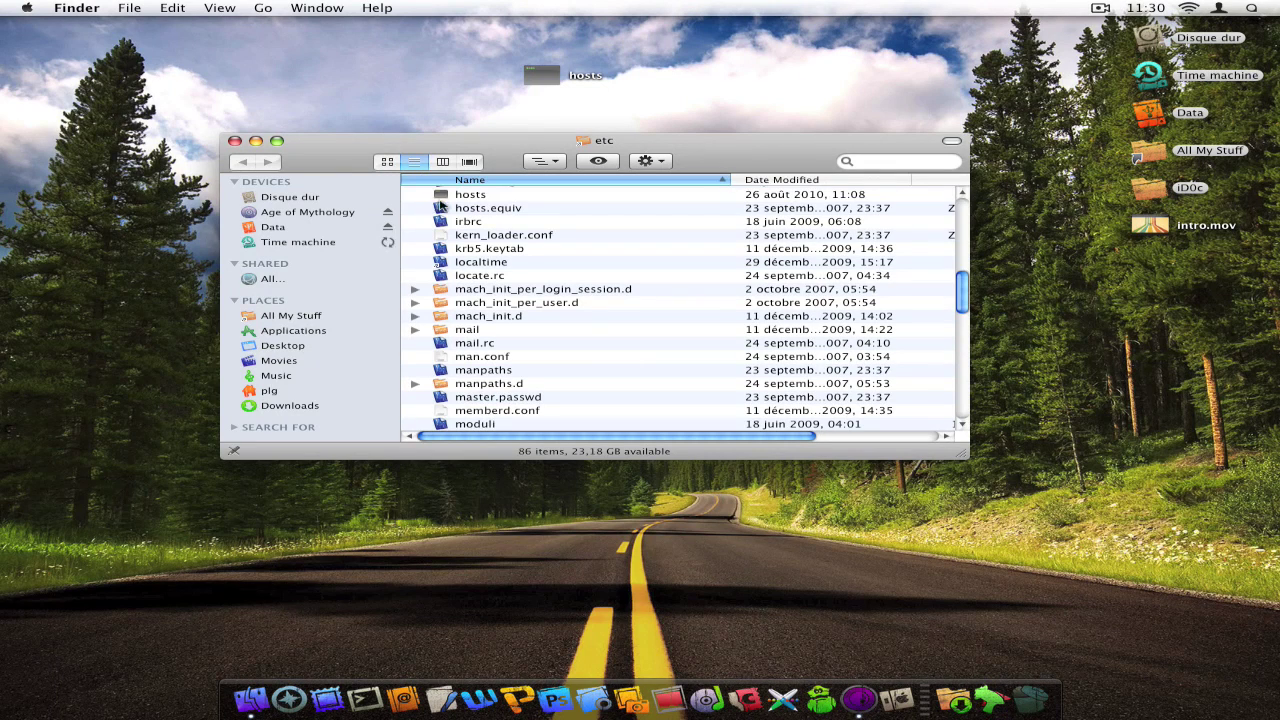
left_click(446, 197)
Step: View the original hosts file's localhost entries in TextEdit, then minimize its window
double_click(447, 197)
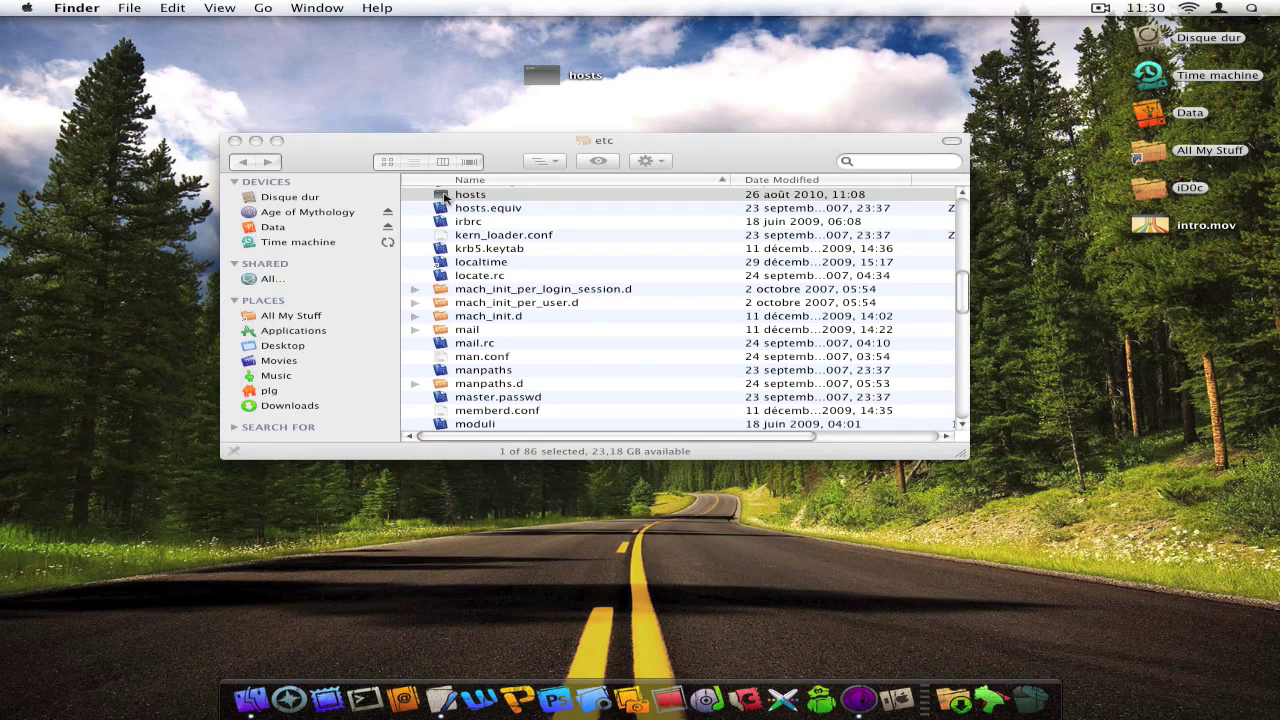
left_click_drag(265, 47, 291, 67)
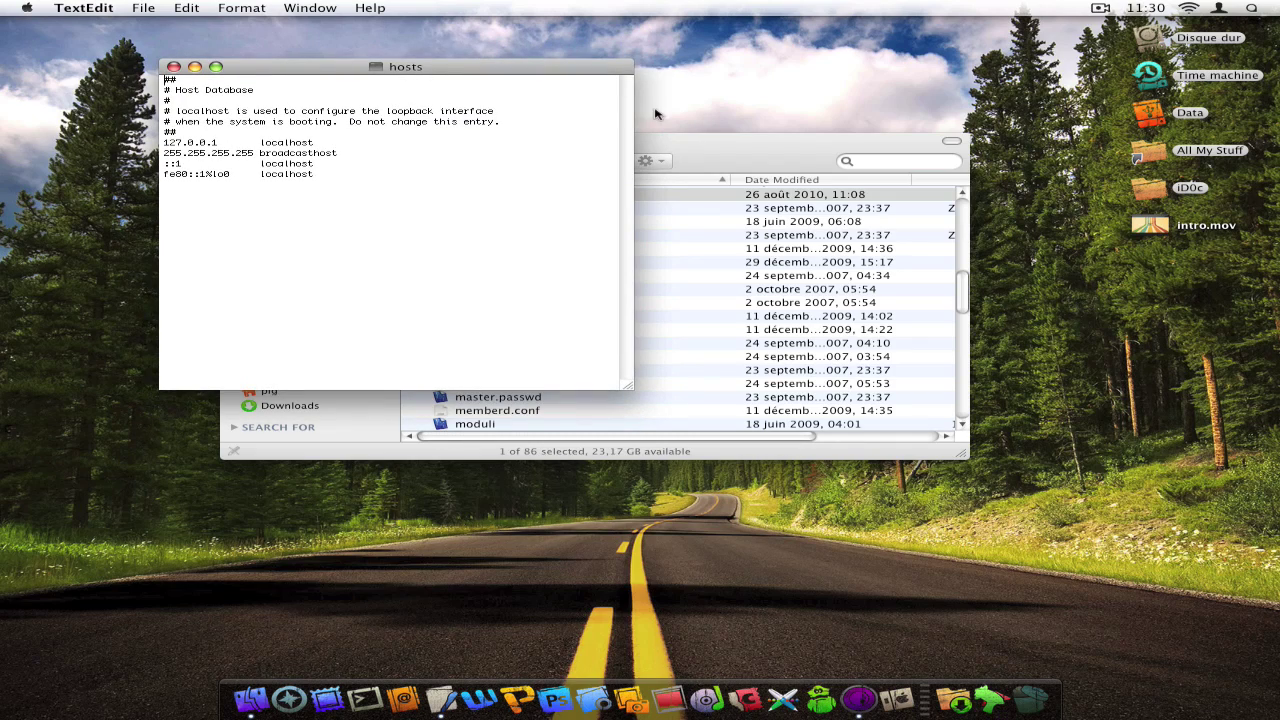
key("super+a")
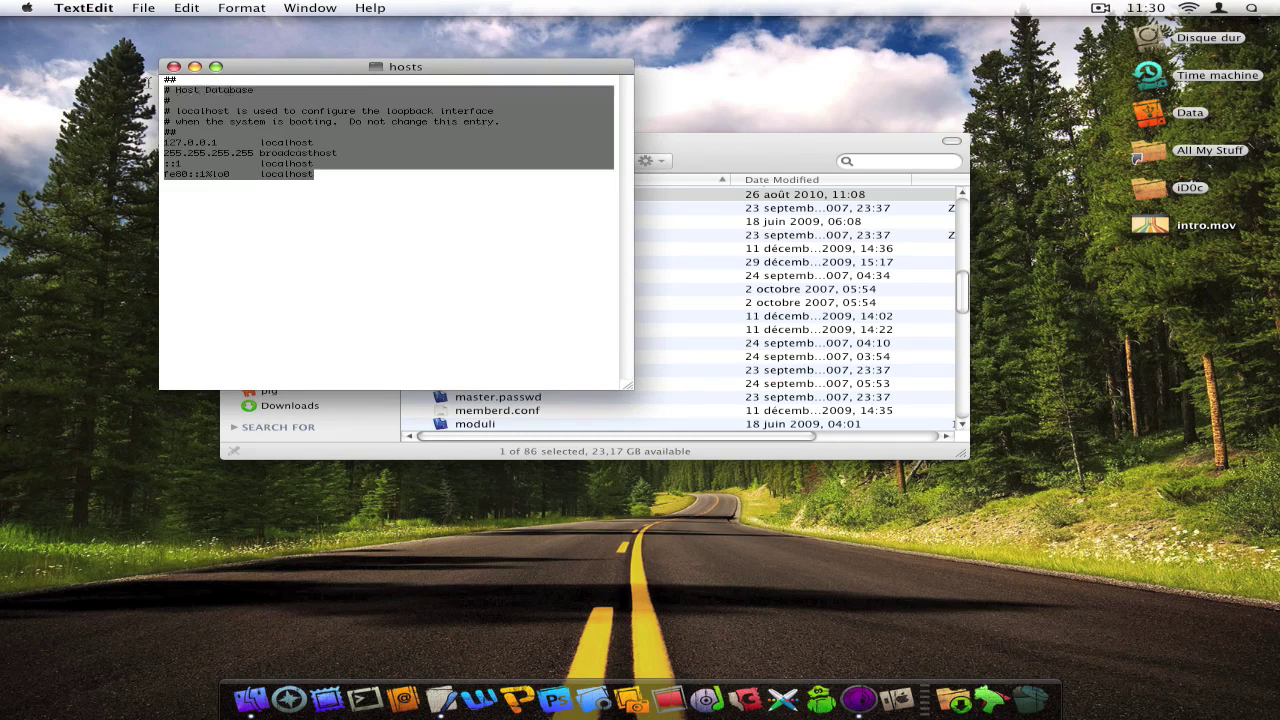
left_click(302, 270)
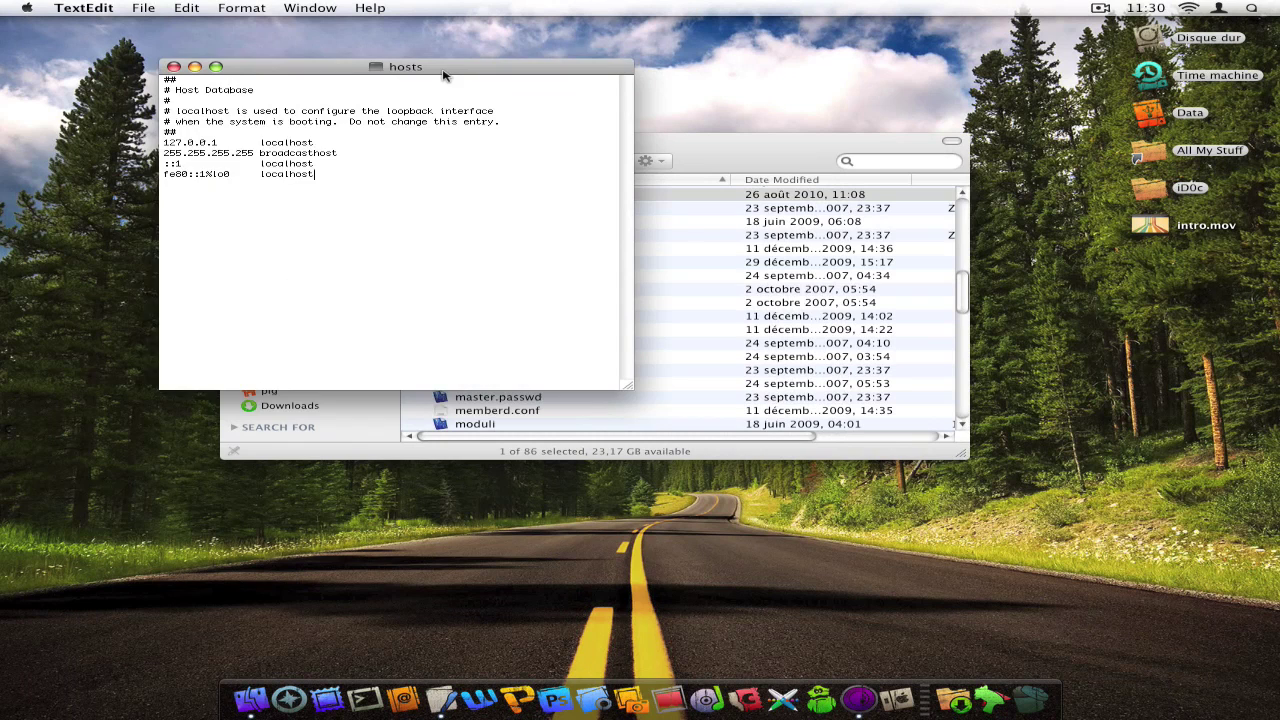
left_click_drag(440, 73, 424, 78)
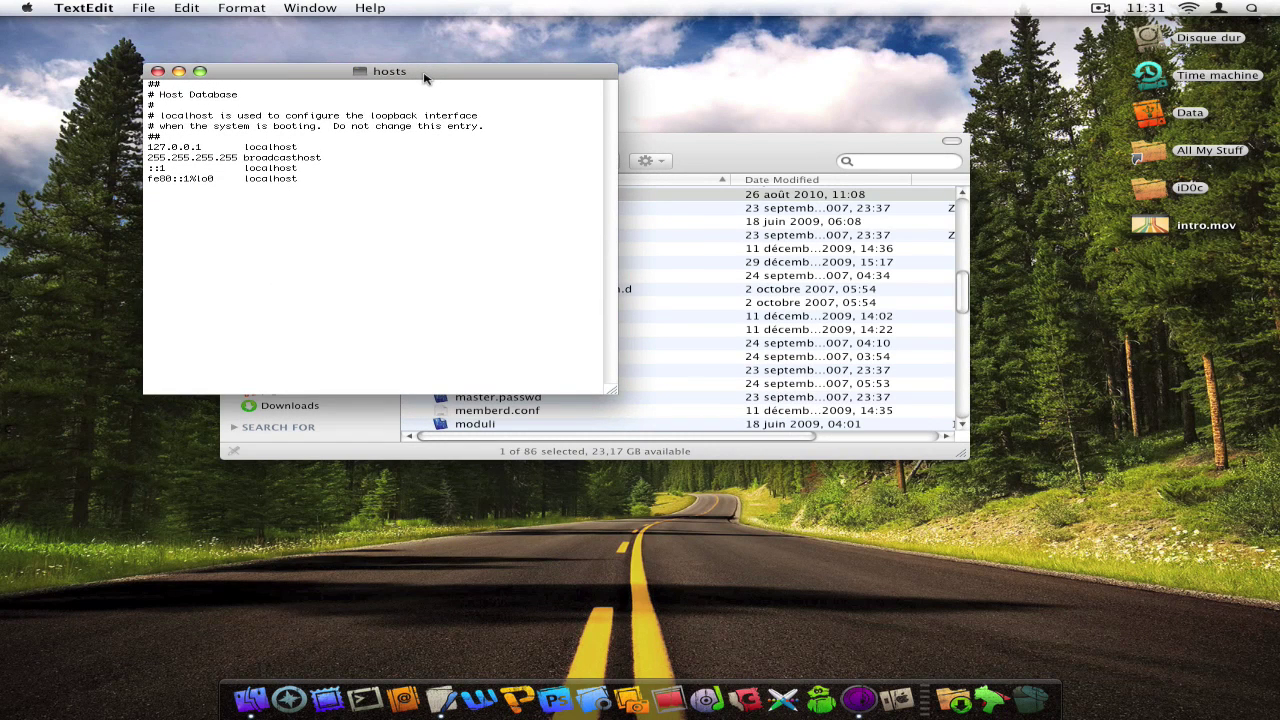
double_click(424, 78)
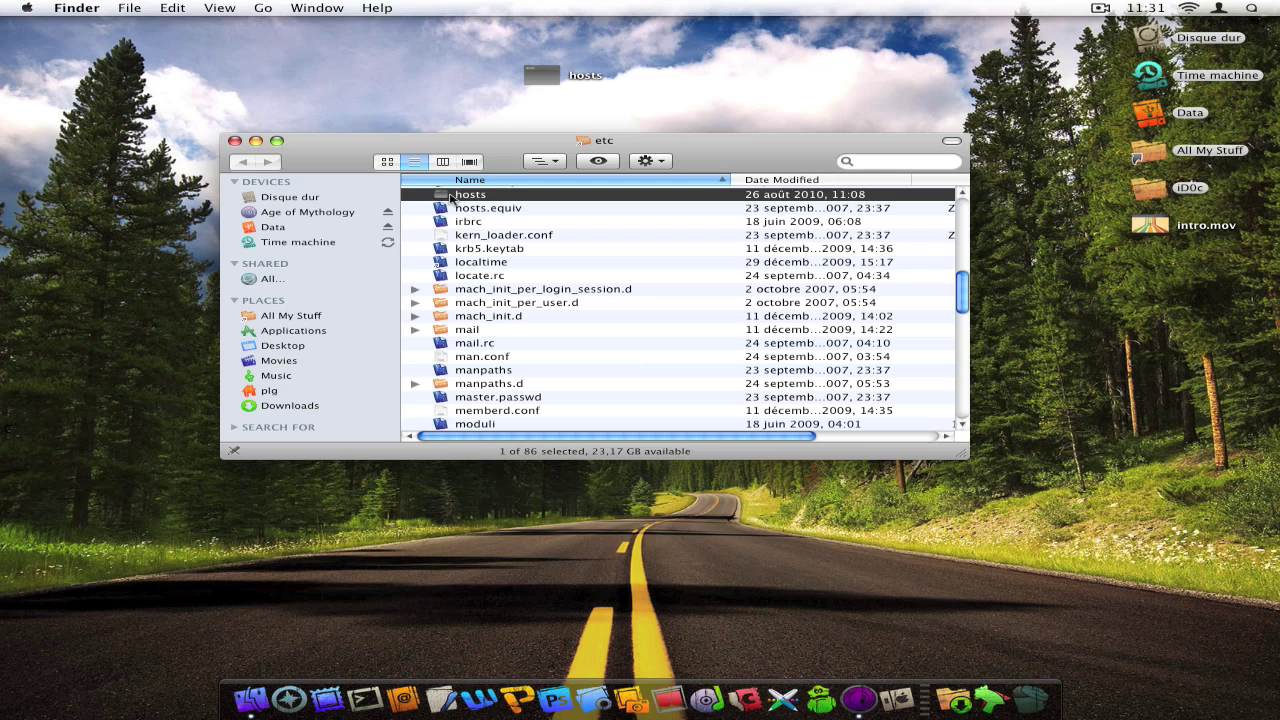
Step: Rename the new hosts file on the desktop to hosts1
scroll(450, 197, "up", 3)
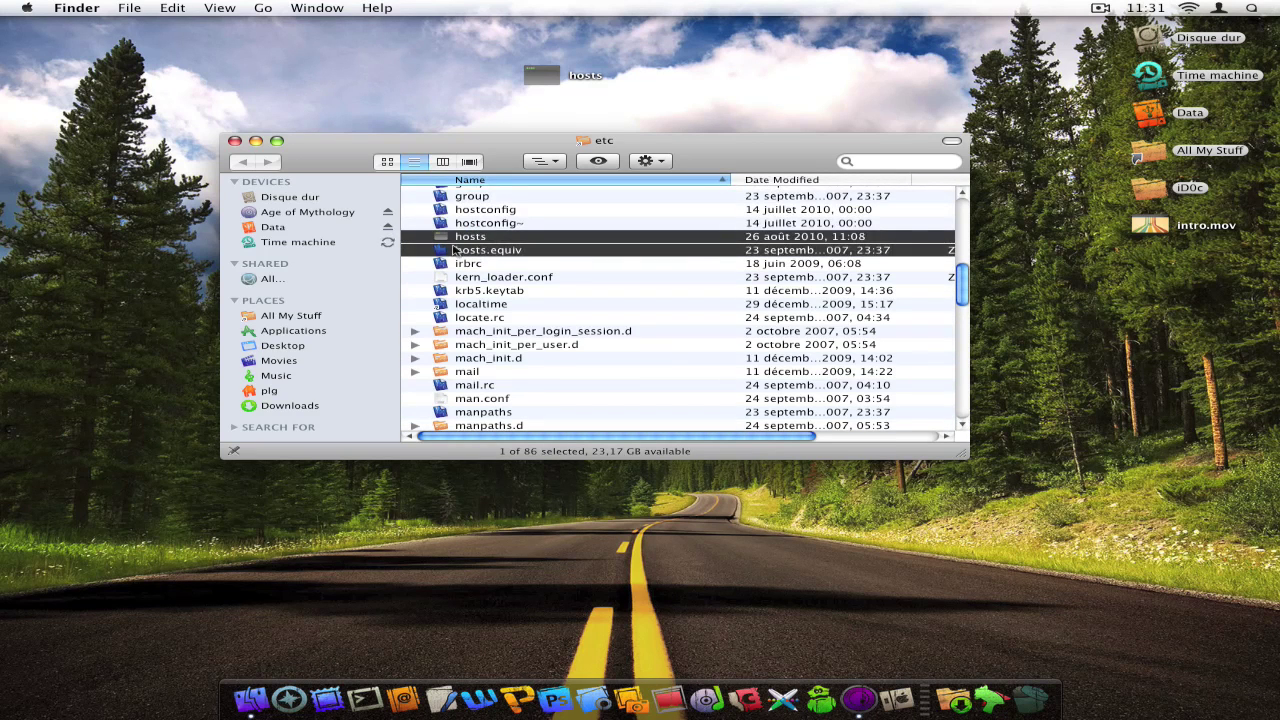
left_click(541, 75)
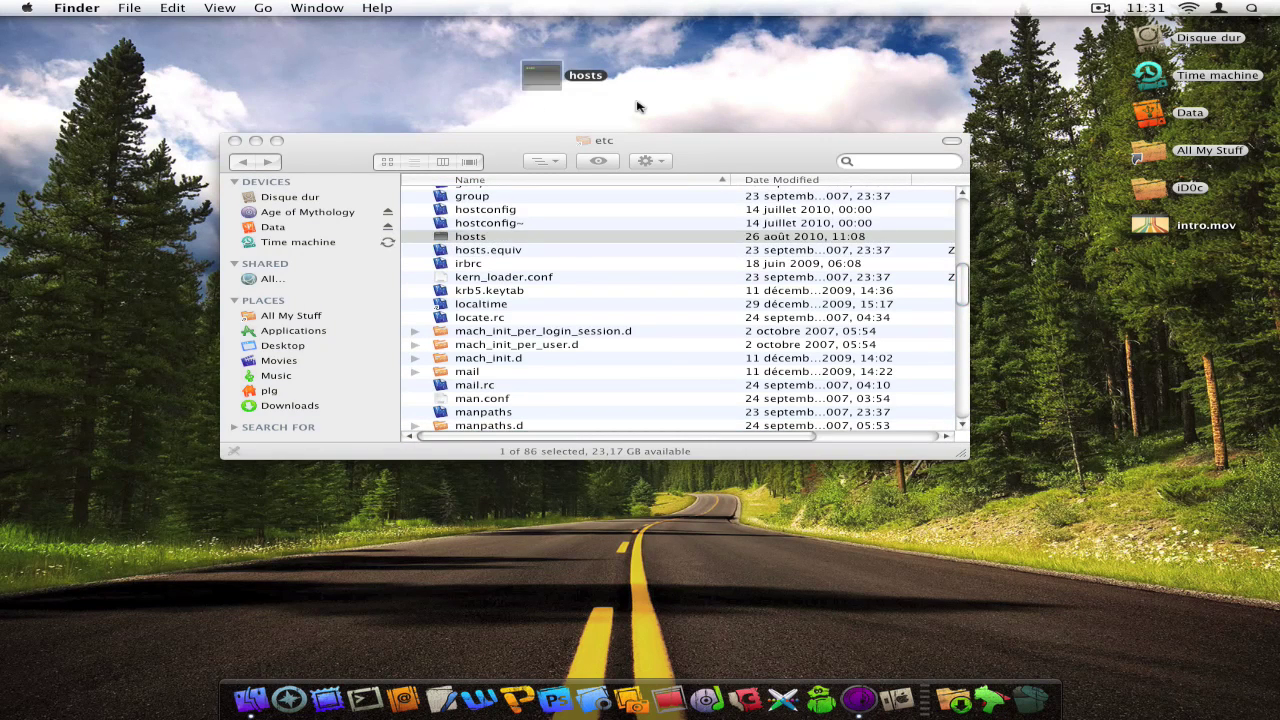
key("Return")
type("1")
key("Return")
Step: Copy the system hosts file to the desktop and name it hosts_original
left_click_drag(438, 237, 392, 78)
key("Return")
type("hosts_origin")
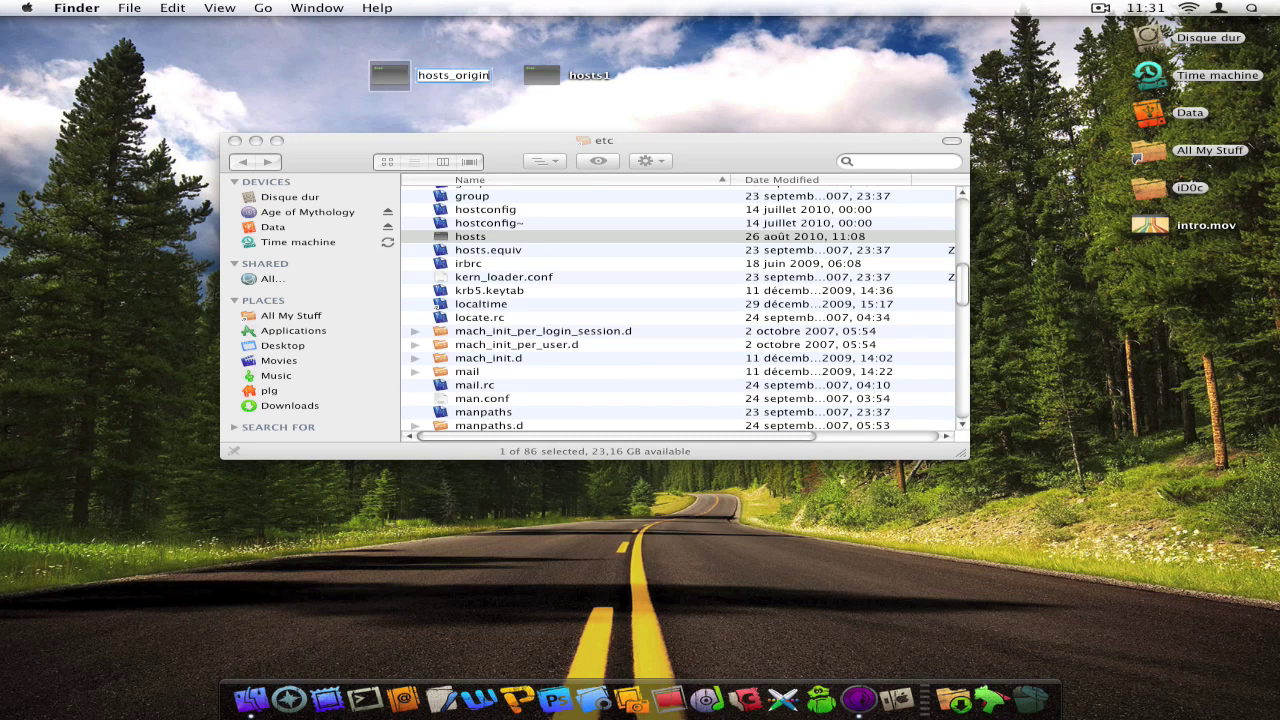
type("al")
key("Return")
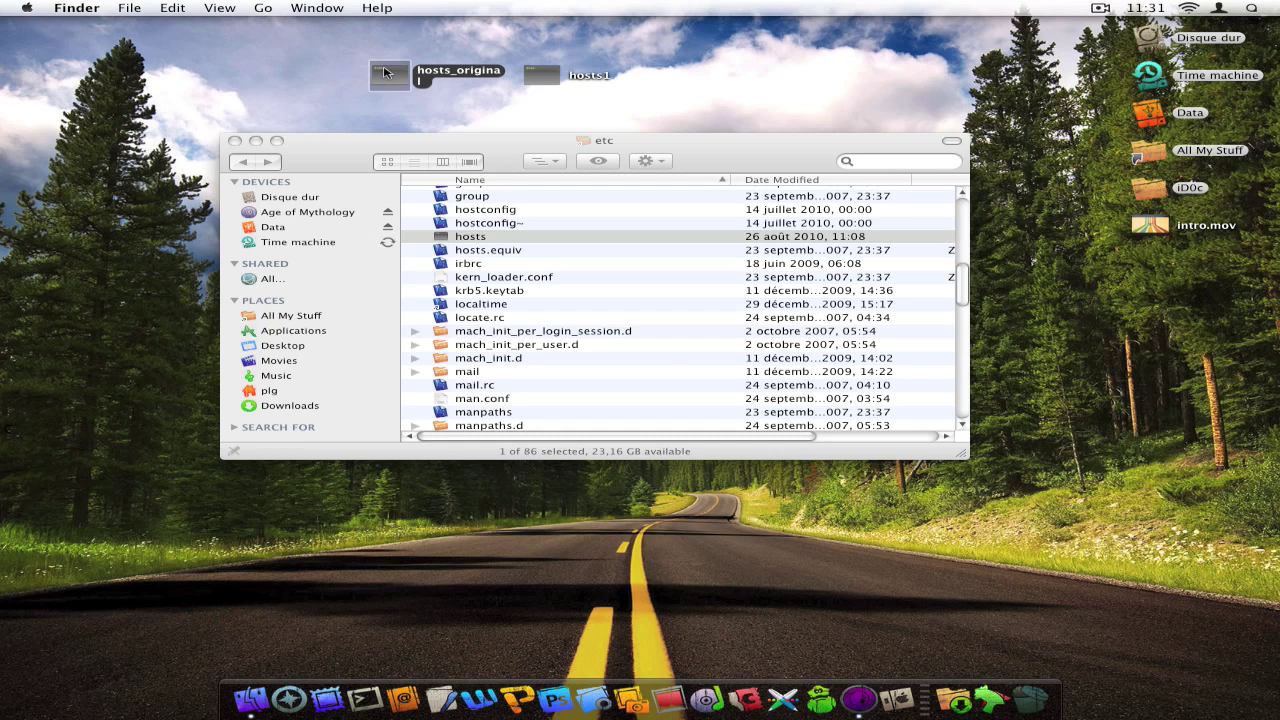
Step: Move hosts_original into /etc, authenticating with the admin password
left_click_drag(388, 72, 520, 247)
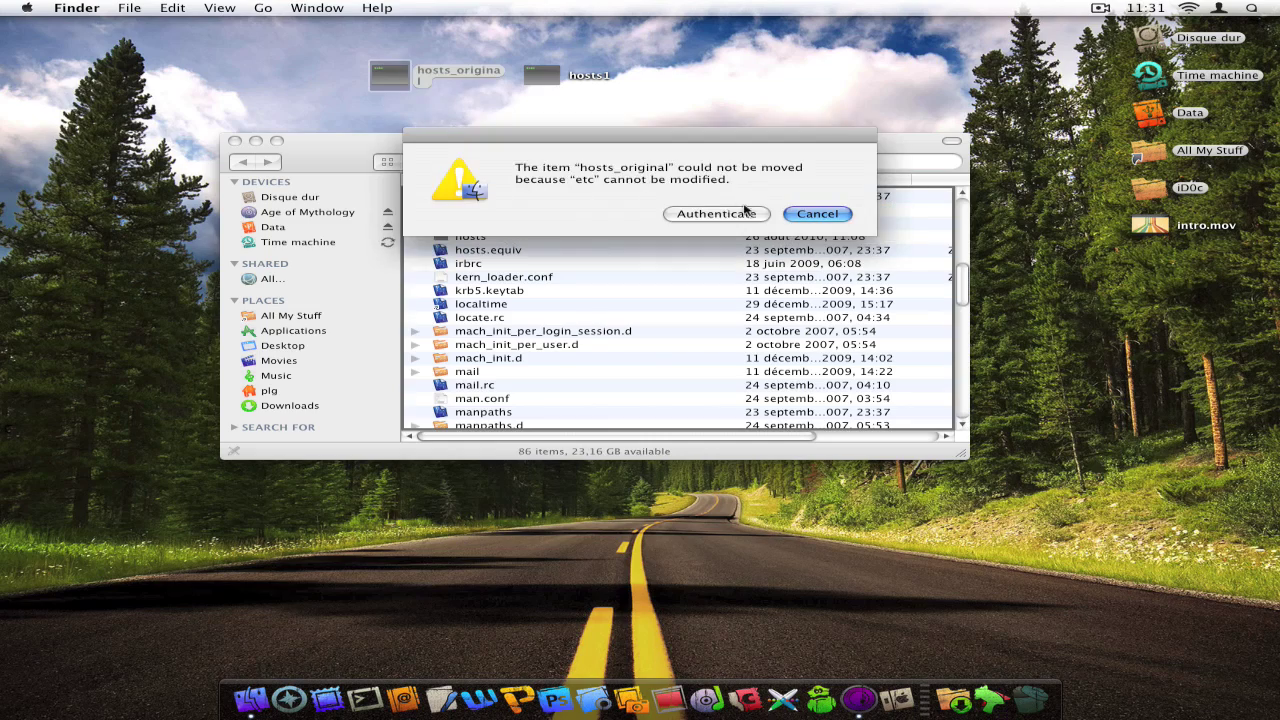
left_click(744, 210)
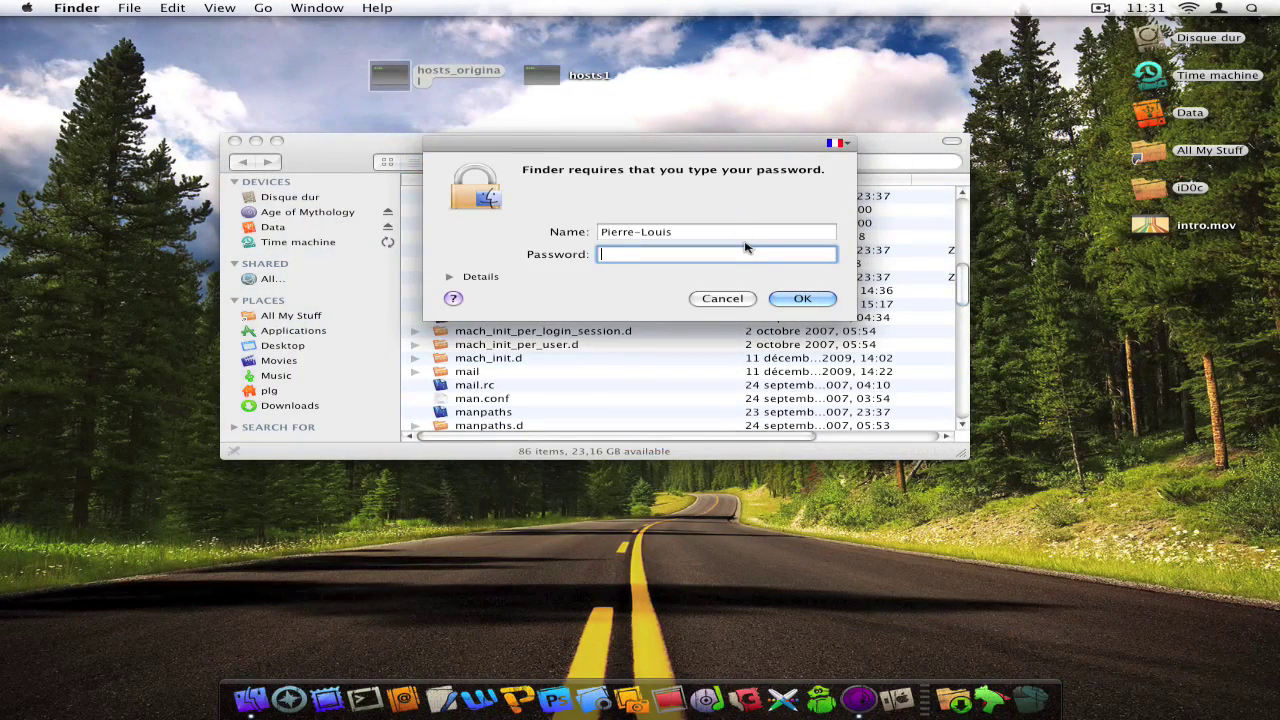
type("••••")
key("Return")
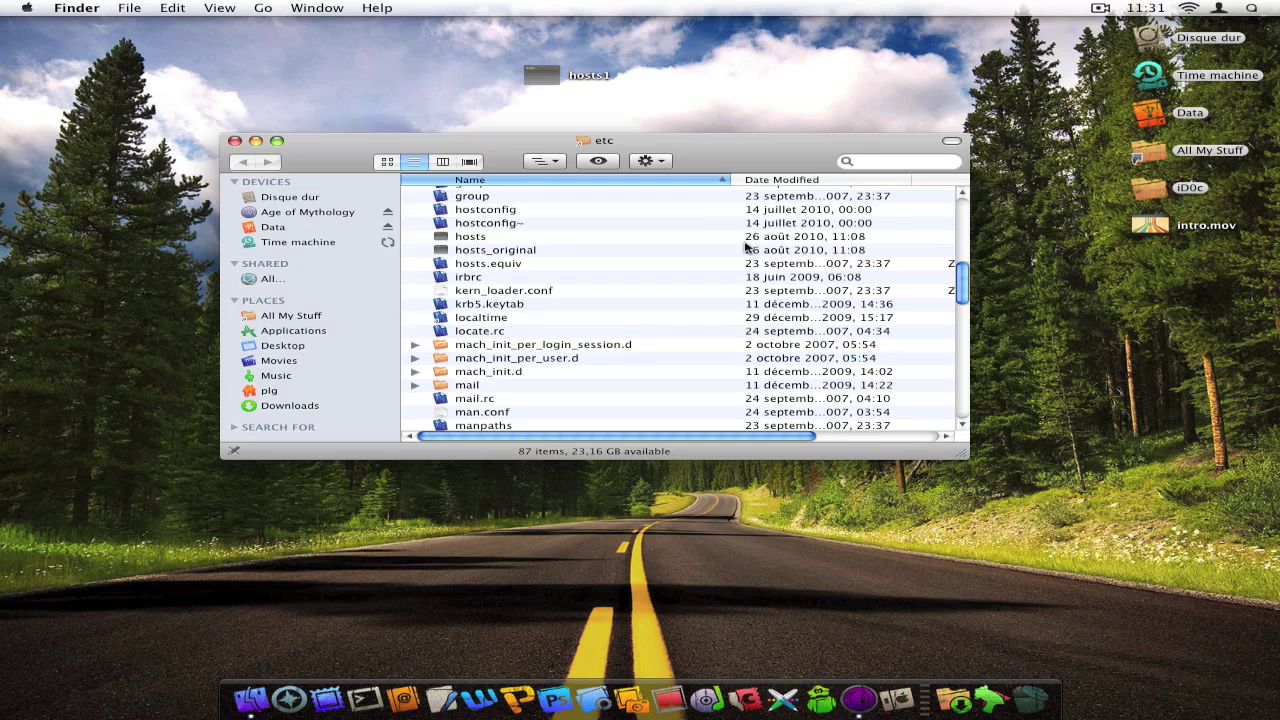
Step: Rename the desktop file hosts1 to hosts
left_click(530, 82)
key("Return")
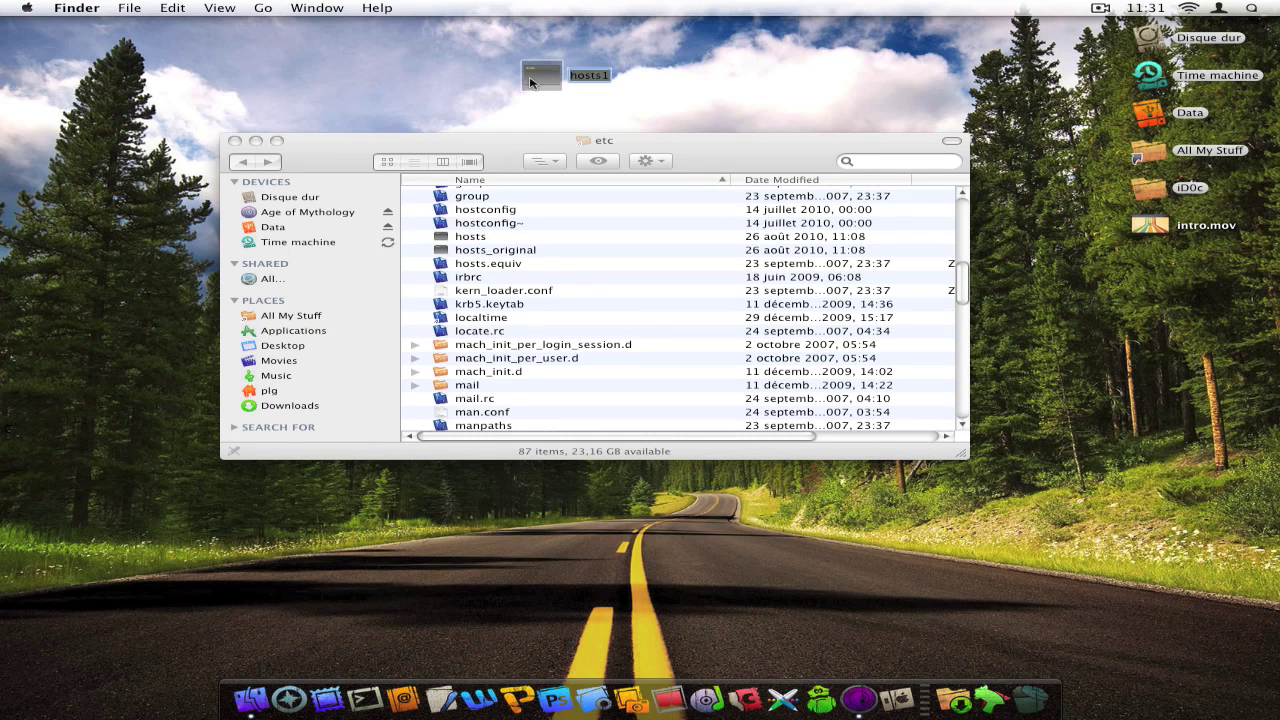
key("Right")
key("BackSpace")
key("Return")
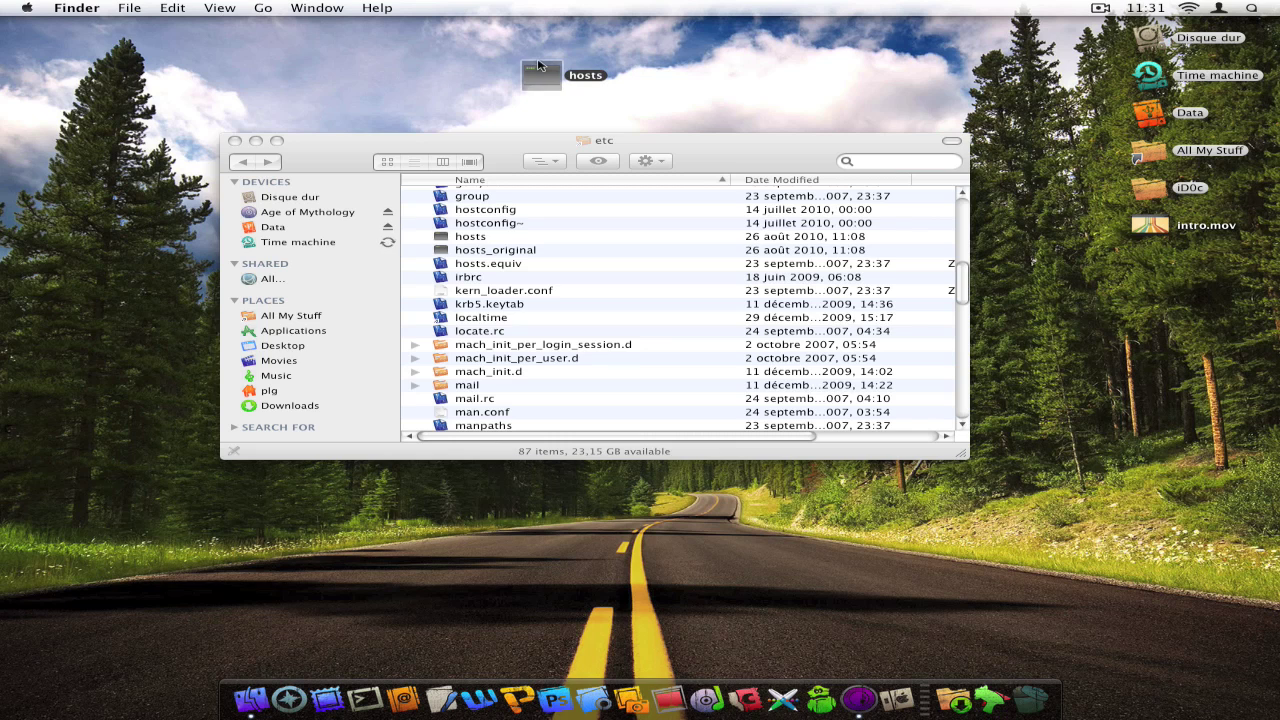
Step: Move the new hosts file into /etc, replacing the old one after authenticating
left_click_drag(538, 65, 497, 238)
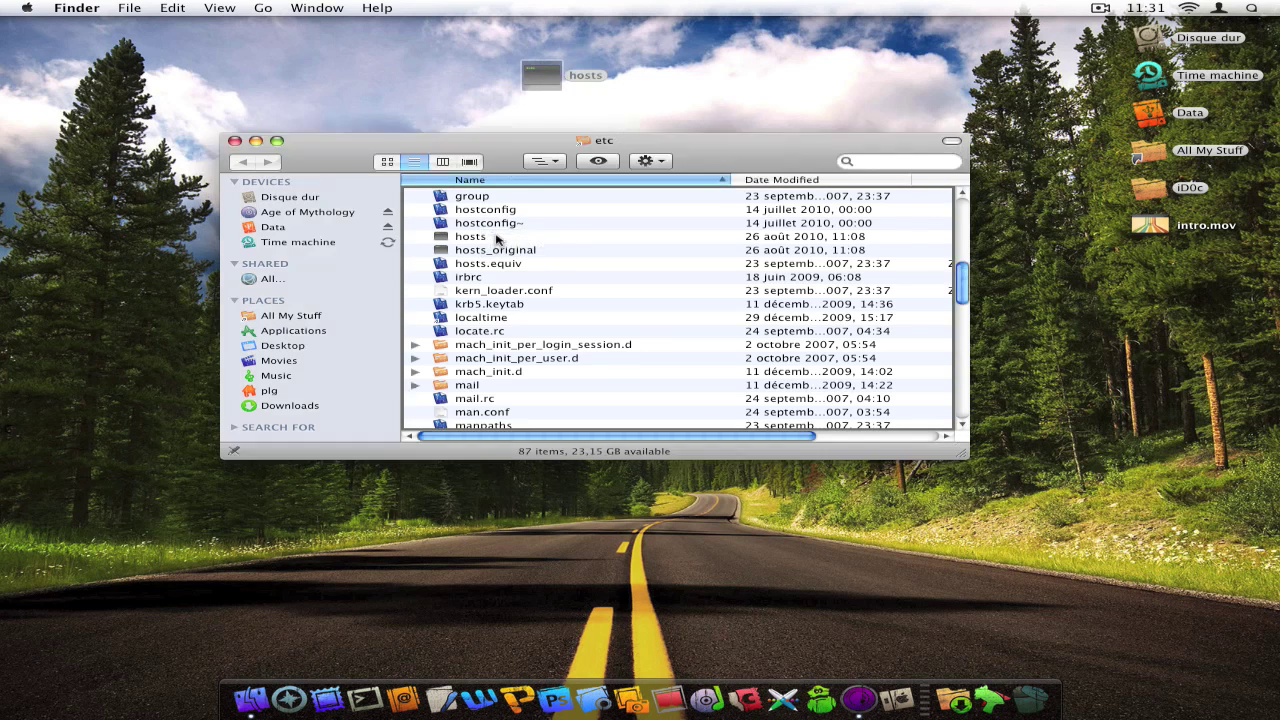
left_click(735, 214)
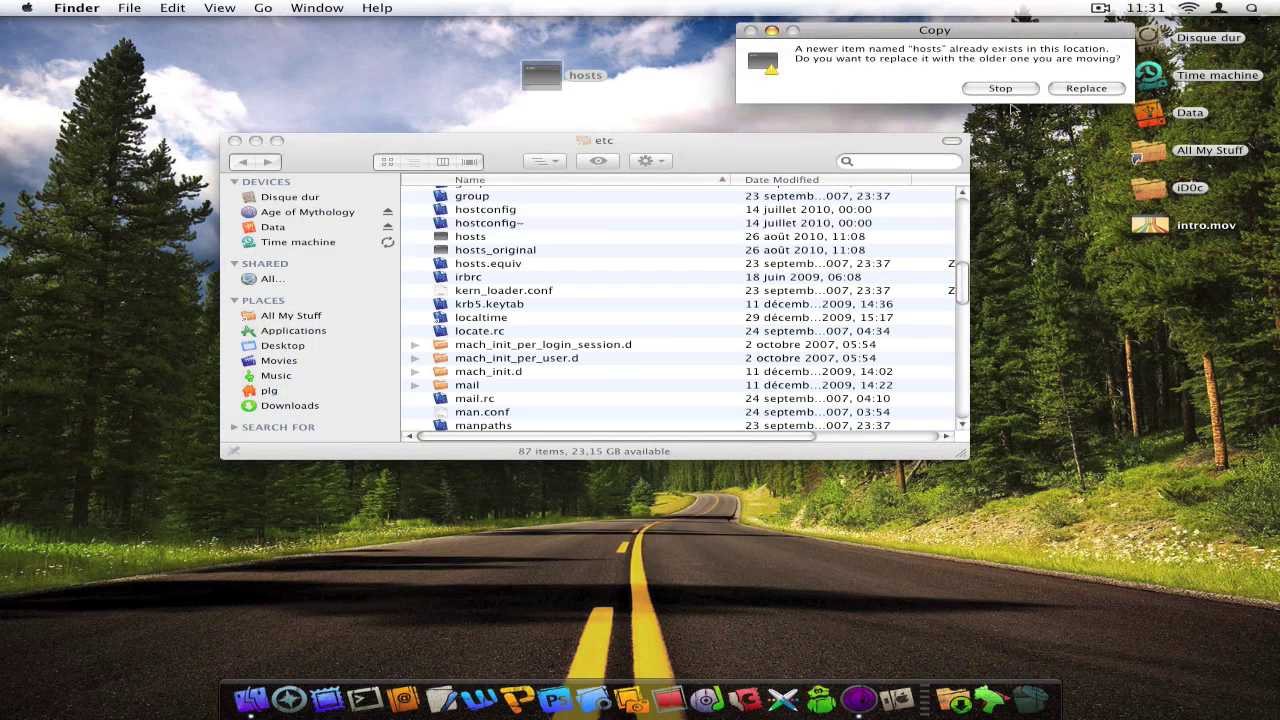
left_click(1087, 89)
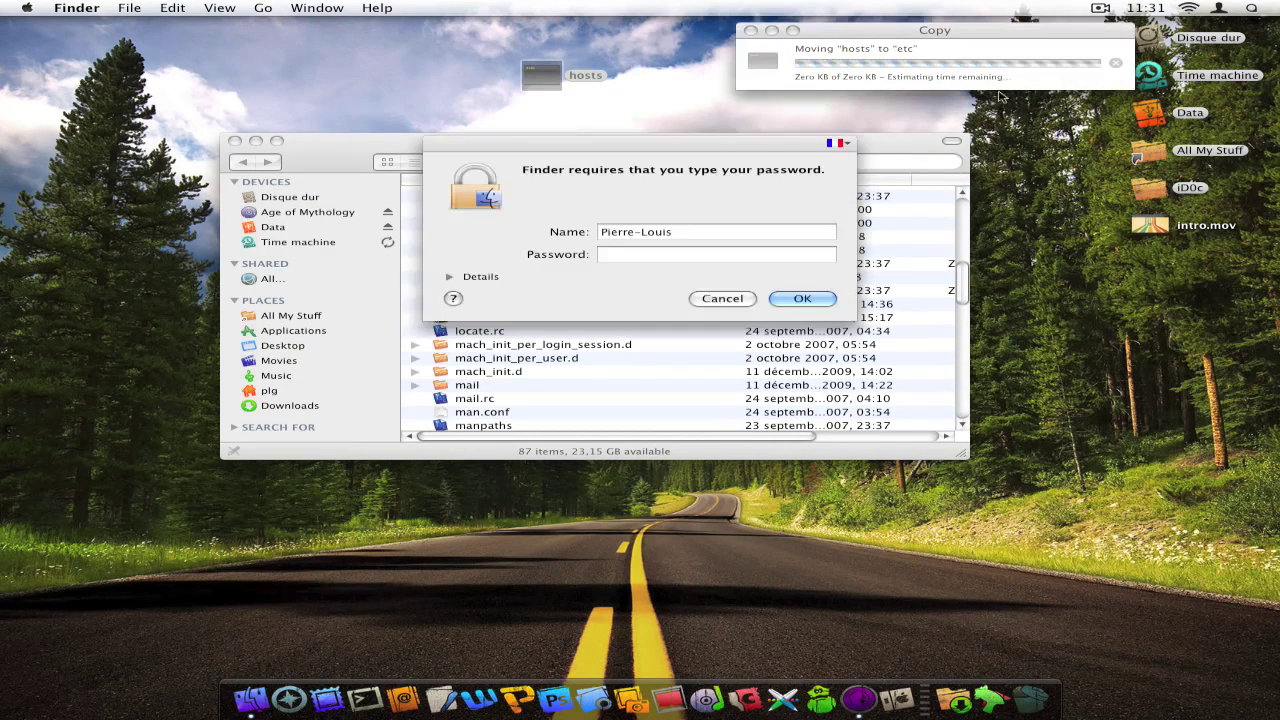
type("••••")
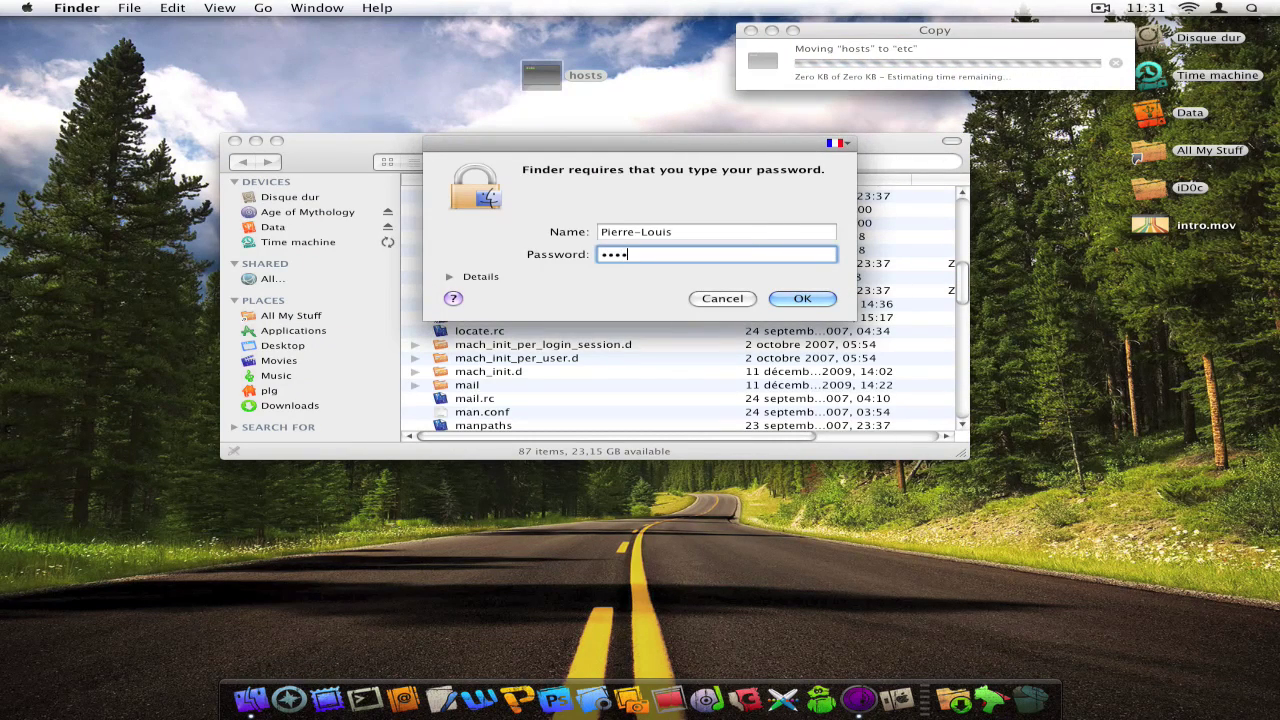
key("Return")
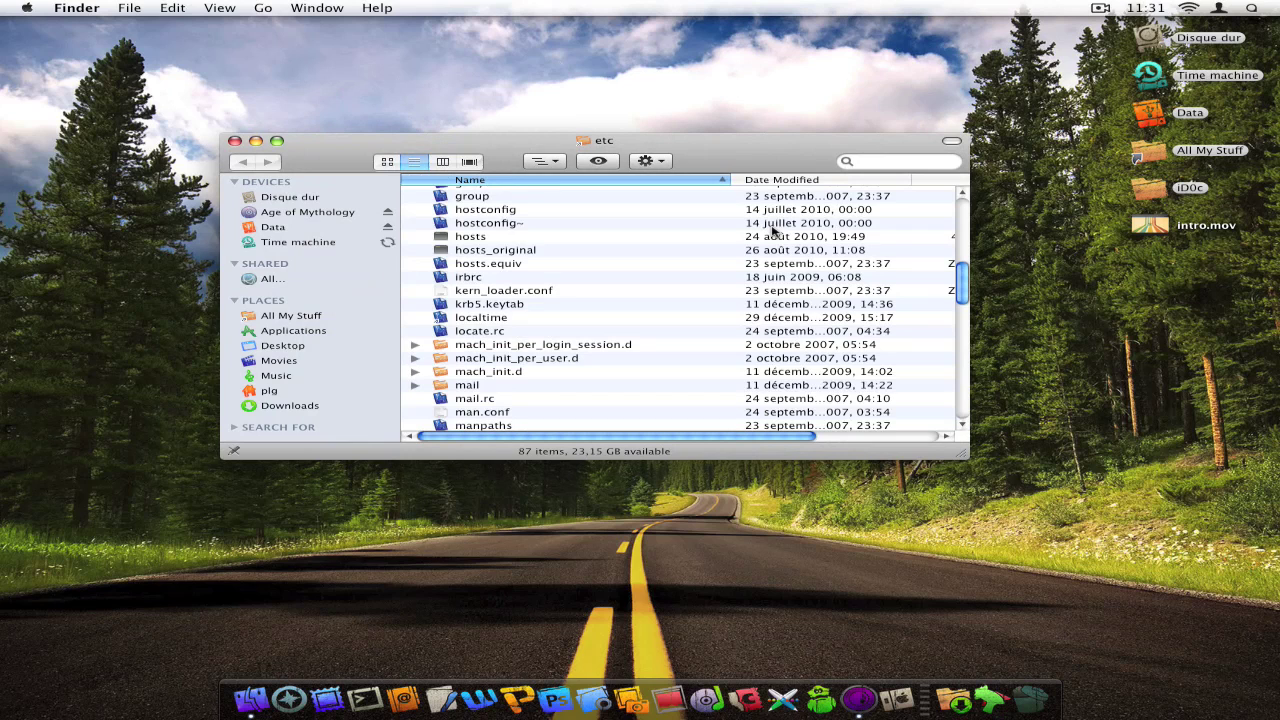
left_click_drag(692, 154, 693, 146)
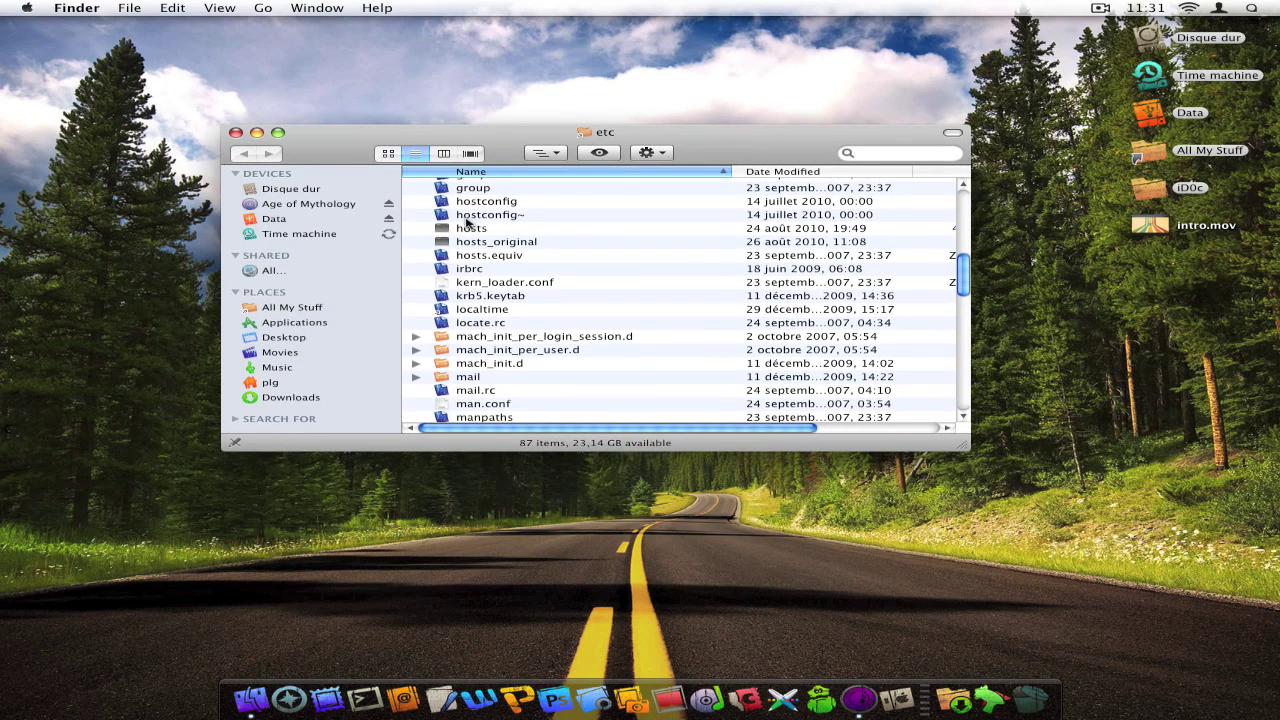
Step: Close the etc window and open the Cee Lo Green music video spoof from YouTube subscriptions
key("super+w")
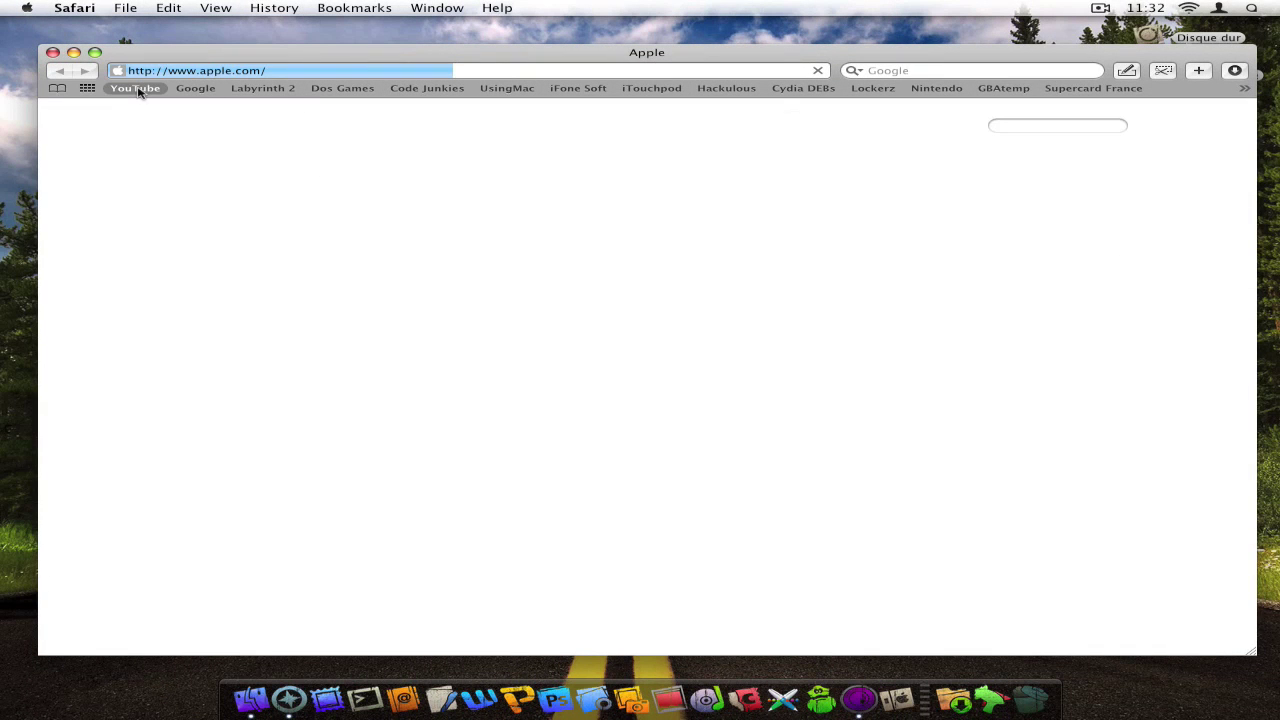
left_click(140, 90)
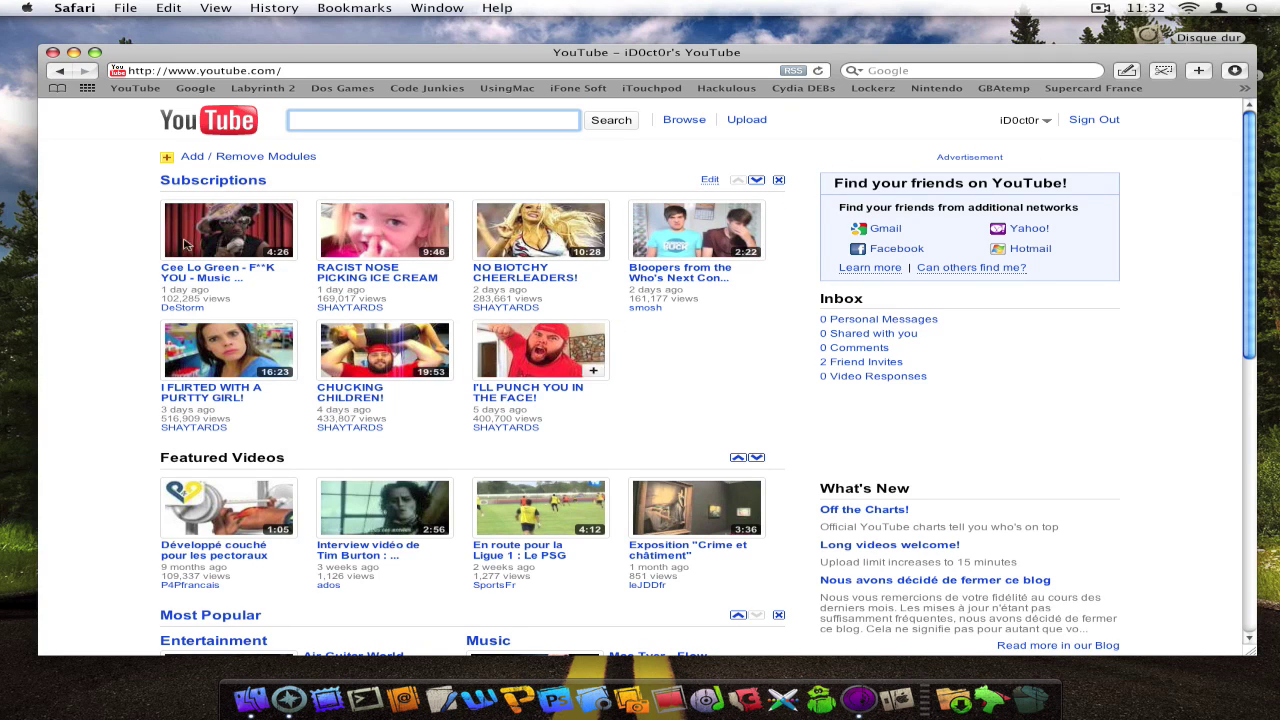
left_click(256, 240)
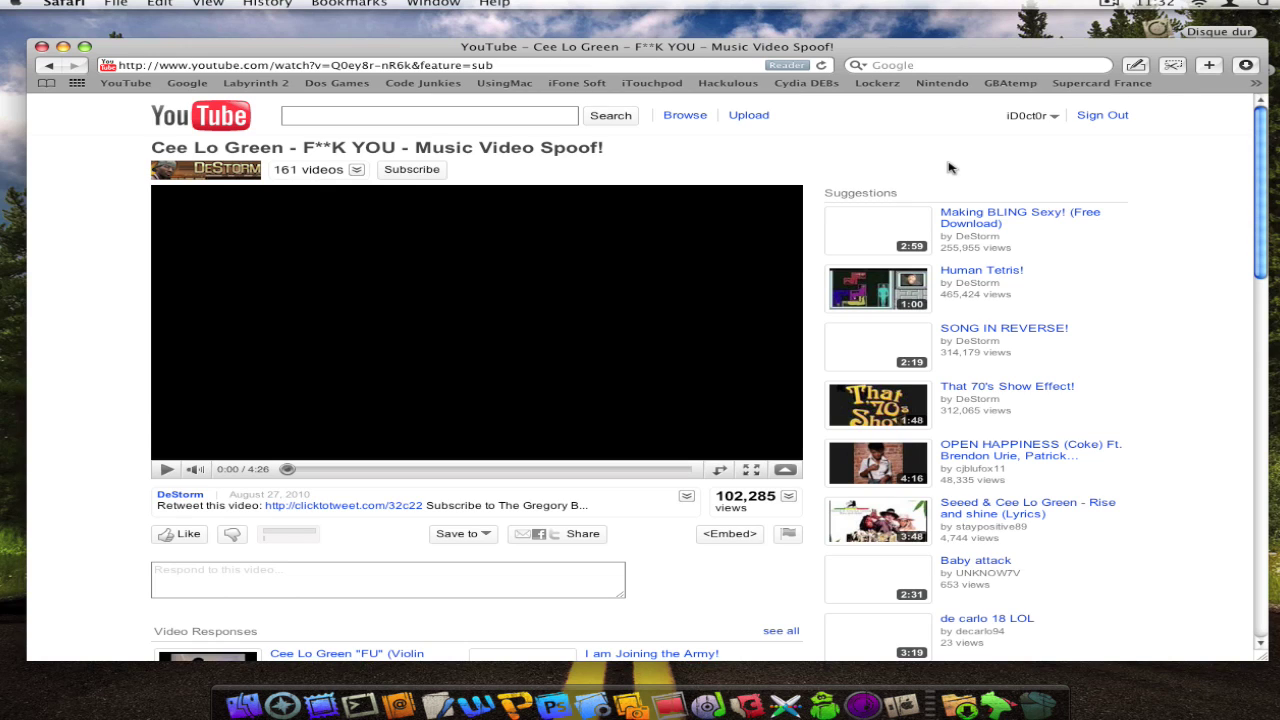
Step: Confirm in Safari's Activity window that doubleclick ad requests can't connect while the video plays
key("alt+super+a")
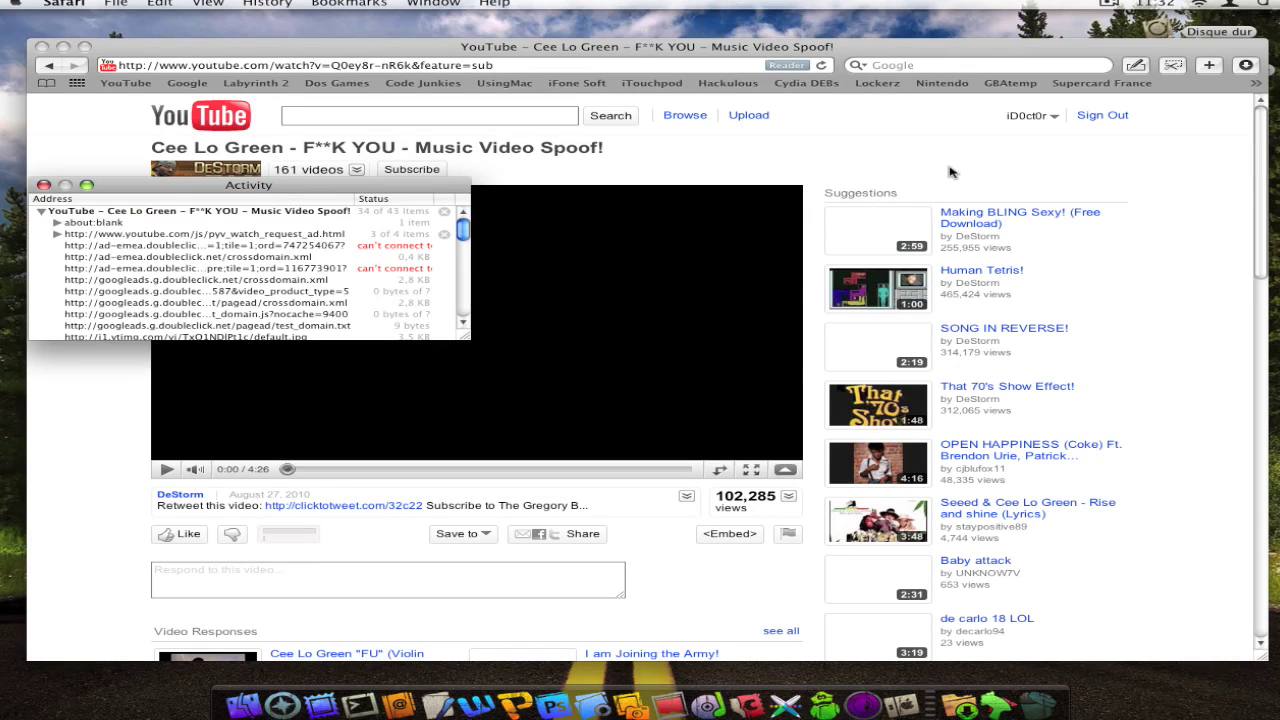
left_click(210, 246)
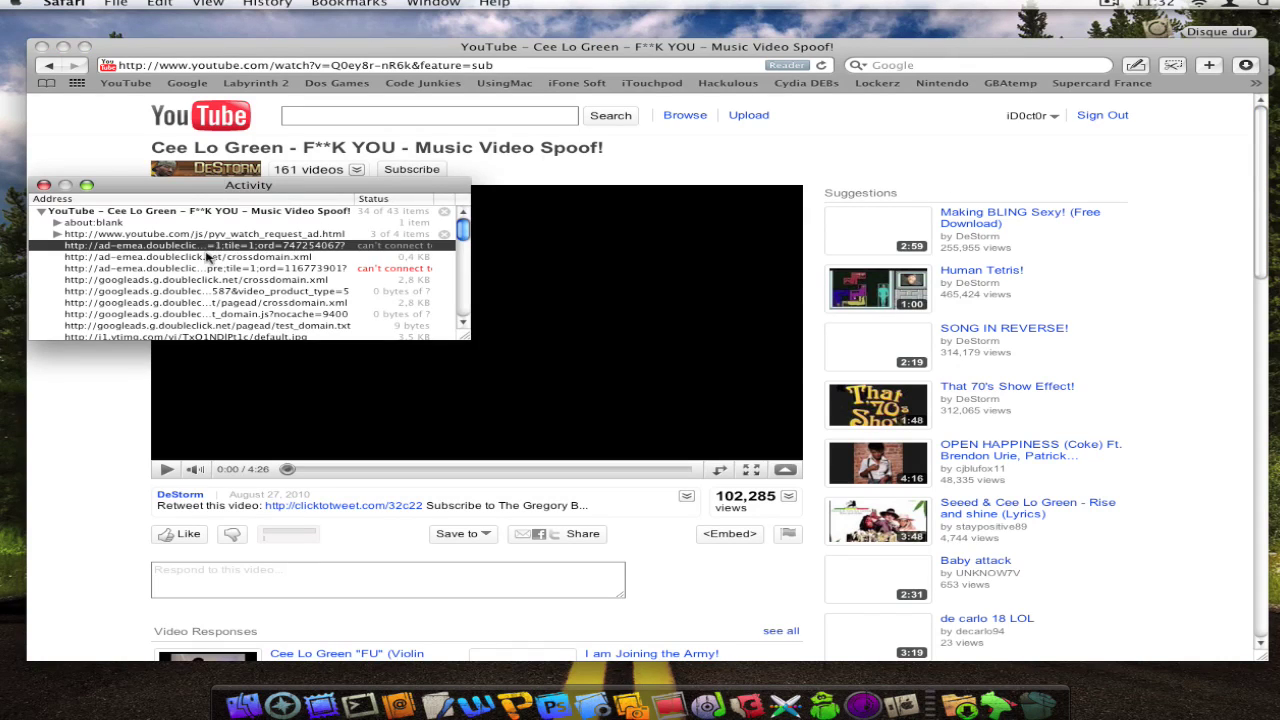
left_click(197, 267)
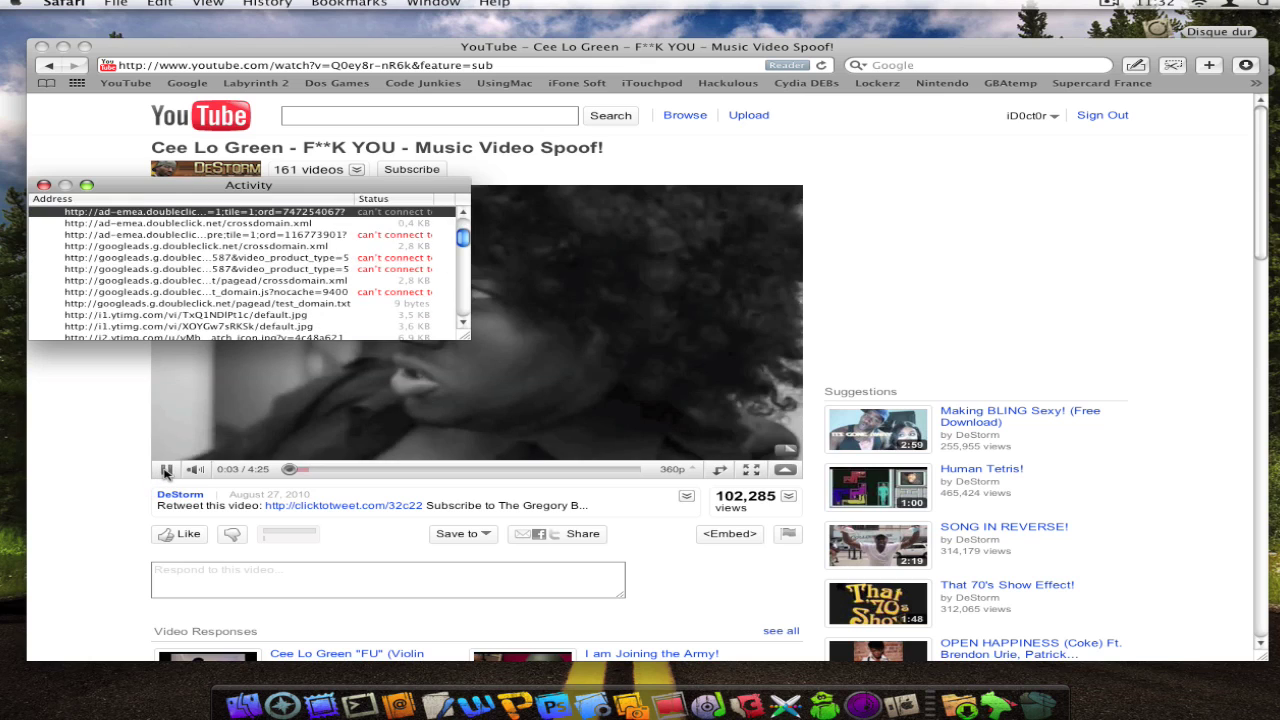
left_click(167, 474)
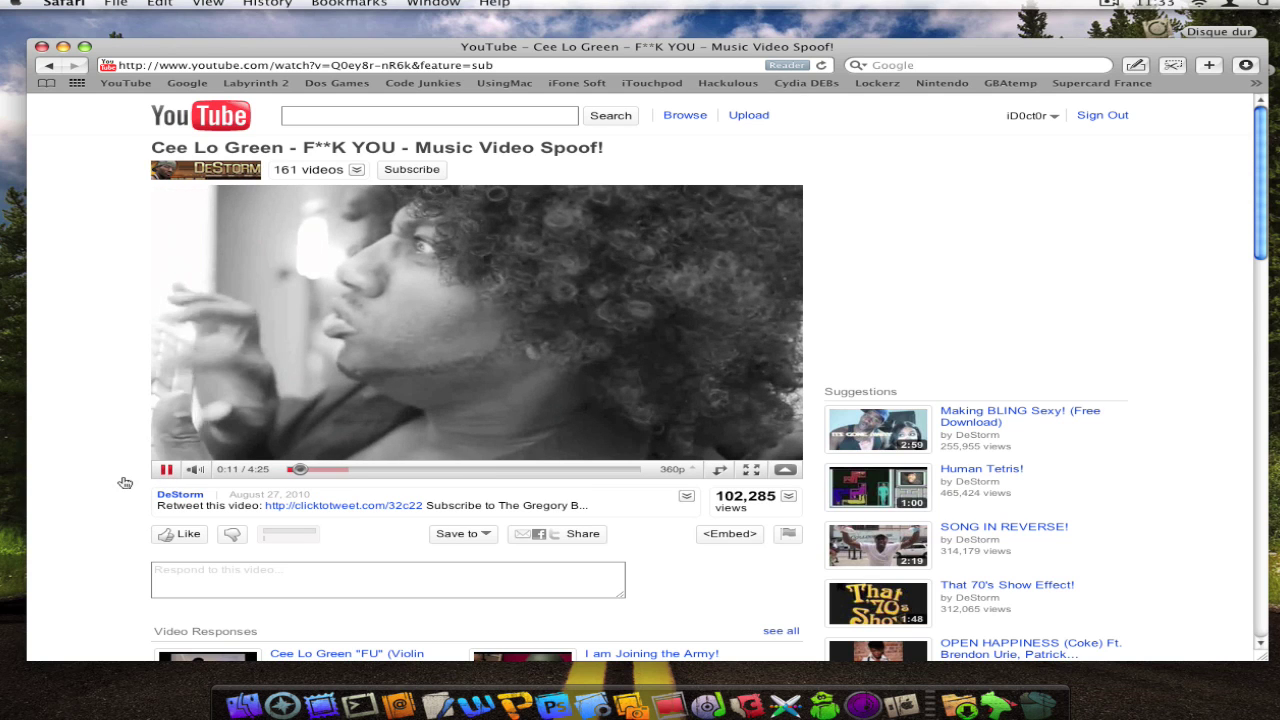
Step: Close the YouTube window and quit Safari, leaving Finder frontmost
key("super+w")
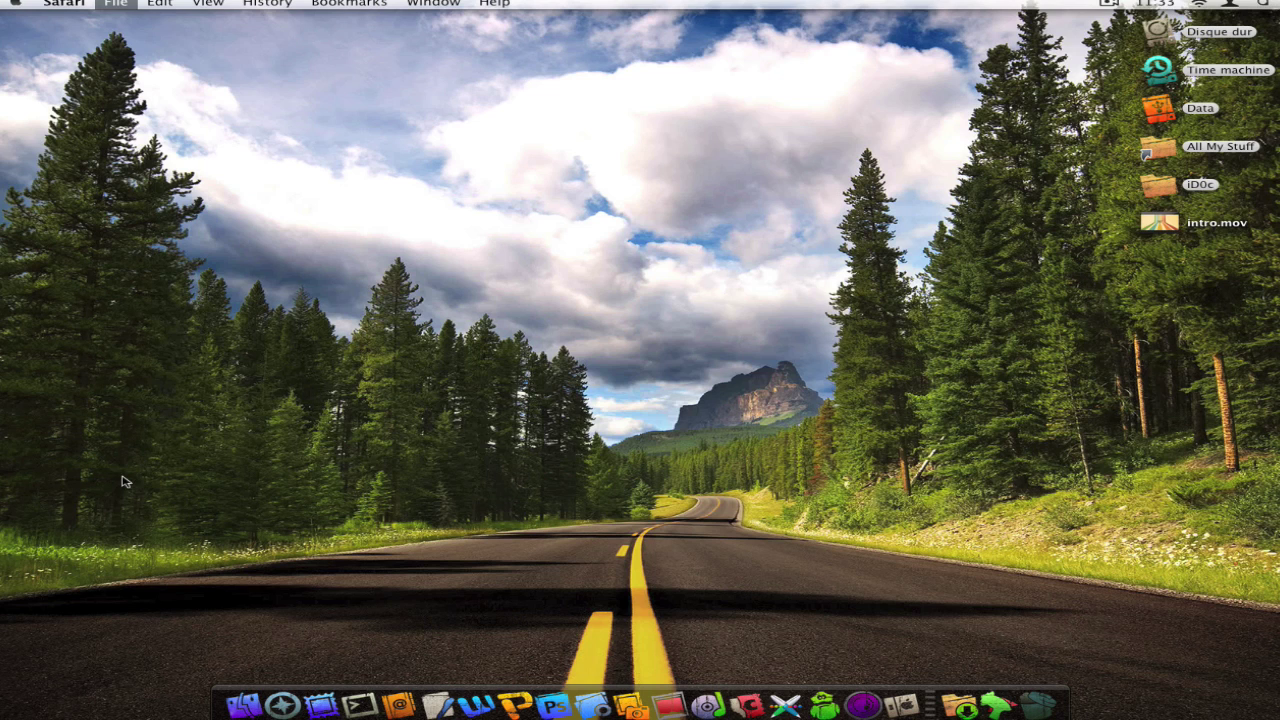
key("super+Tab")
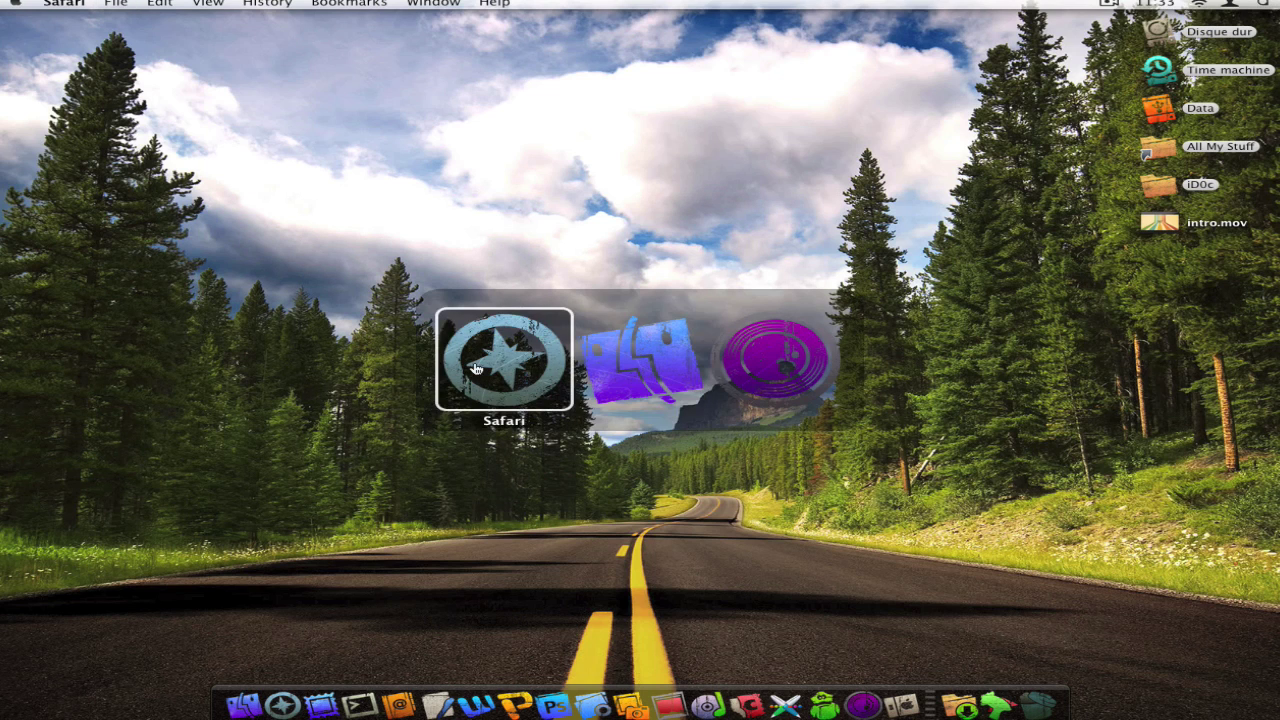
key("super+q")
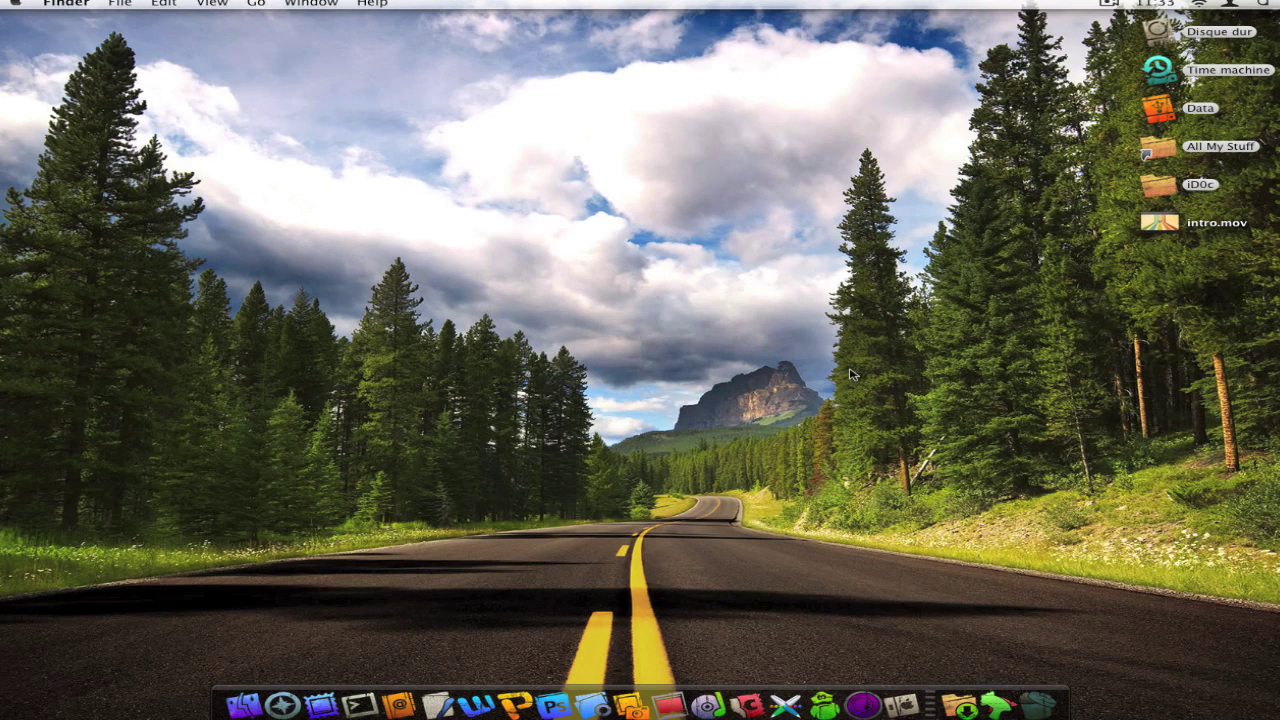